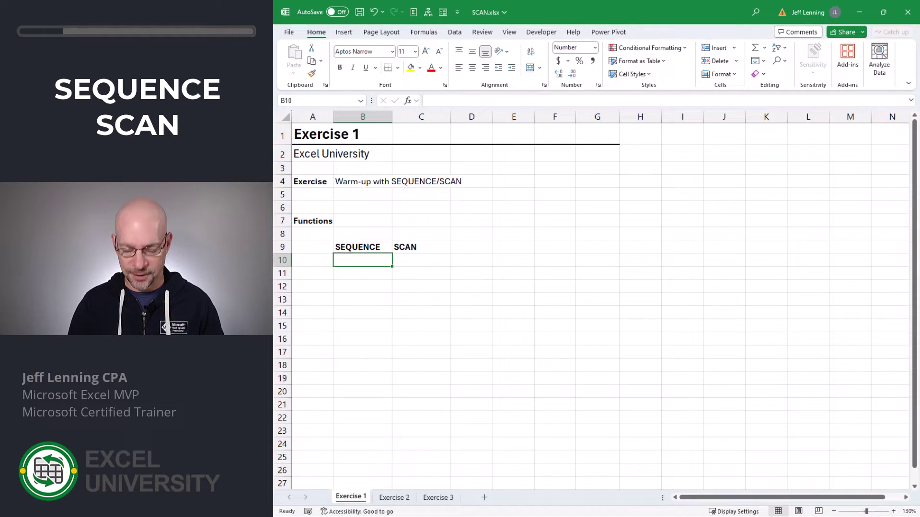
Enter =SEQUENCE() in B10 using the function autocomplete.
text(=sequ)
key(Tab)
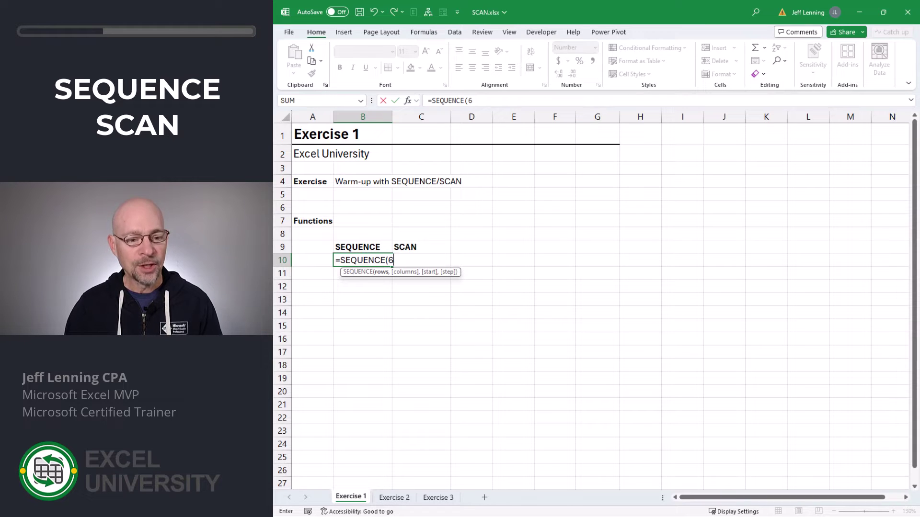
text())
key(Return)
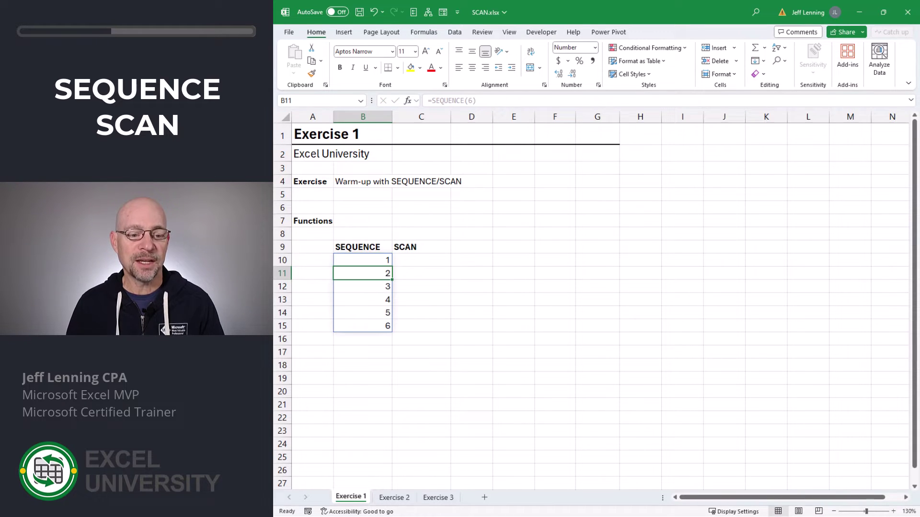
Edit B10's SEQUENCE formula to use a row count of 10.
click(362, 260)
key(F2)
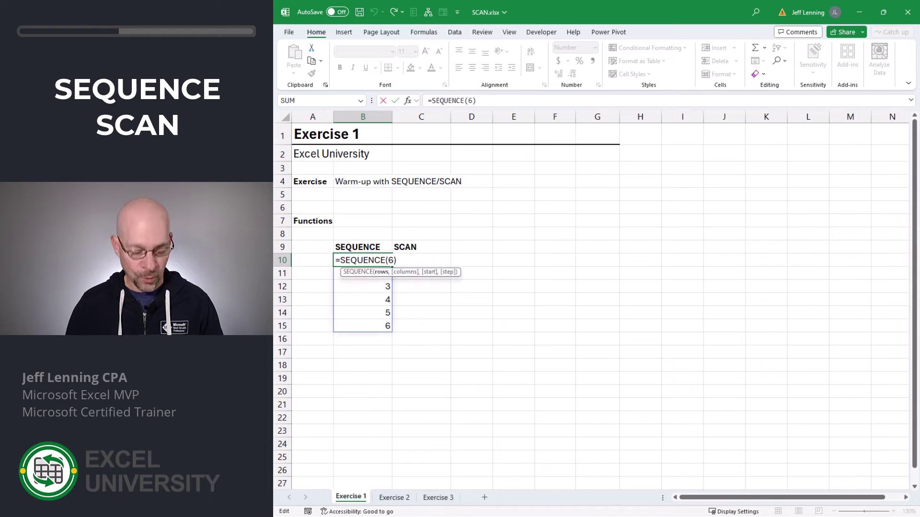
text(10)
key(Return)
Change the SEQUENCE row count to 5, then clear the digit again for re-editing.
click(362, 260)
key(F2)
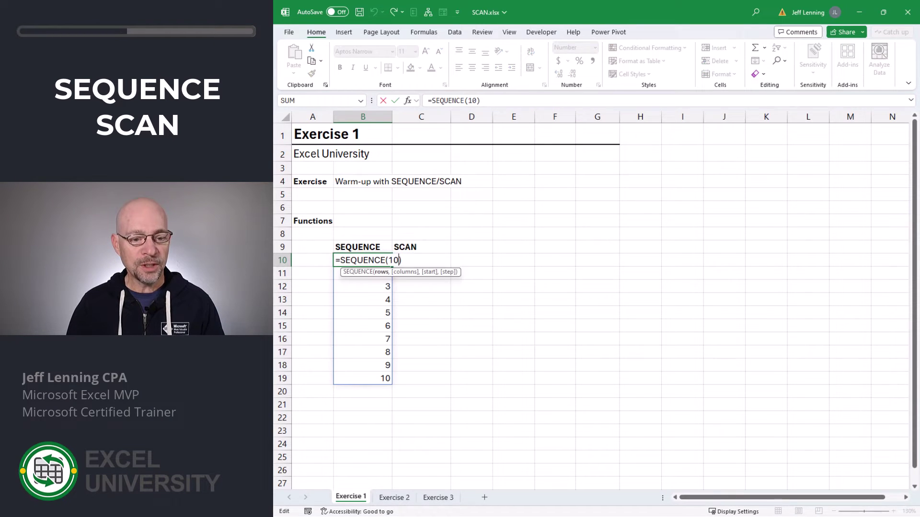
key(BackSpace)
key(BackSpace)
text(5)
key(Return)
click(363, 260)
key(F2)
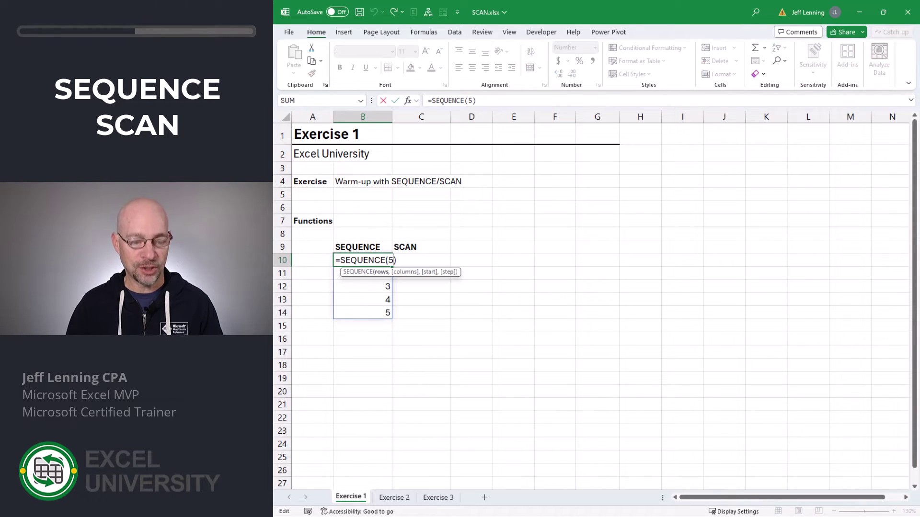
key(BackSpace)
Finish B10 as =SEQUENCE(6) and start =SCAN(0, in C10.
text(6)
key(Tab)
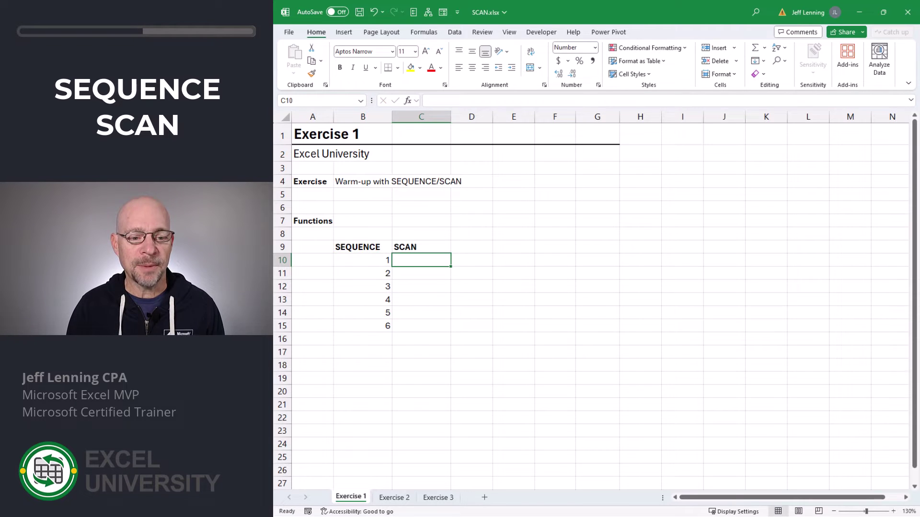
text(=scan)
key(Tab)
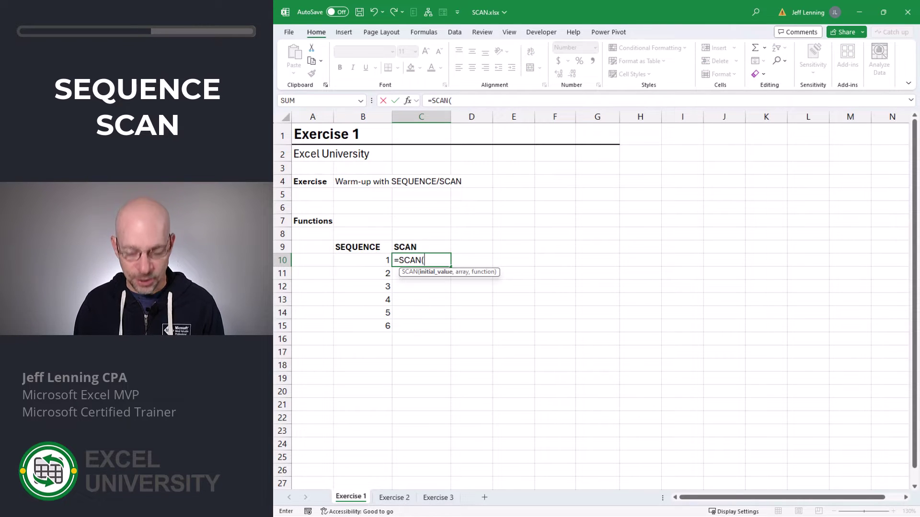
text(0,)
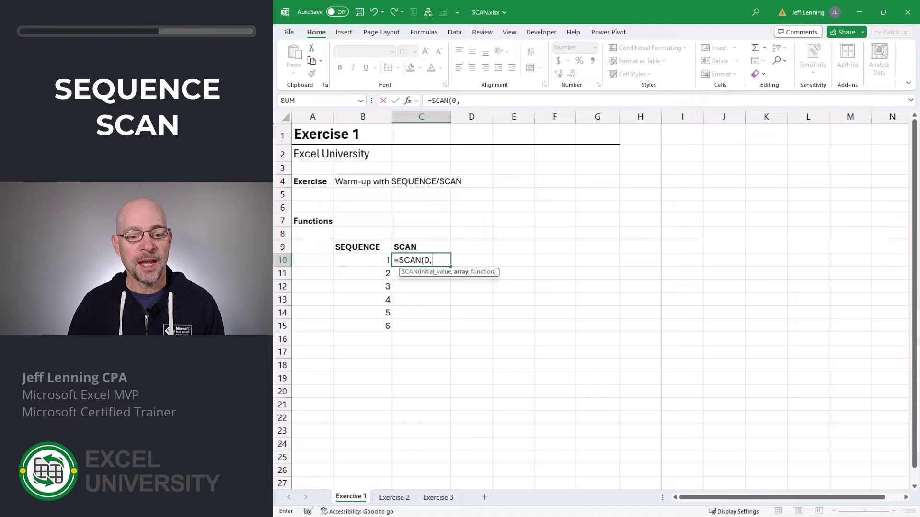
Complete C10 as =SCAN(0,B10#,SUM) over the spilled sequence.
click(363, 260)
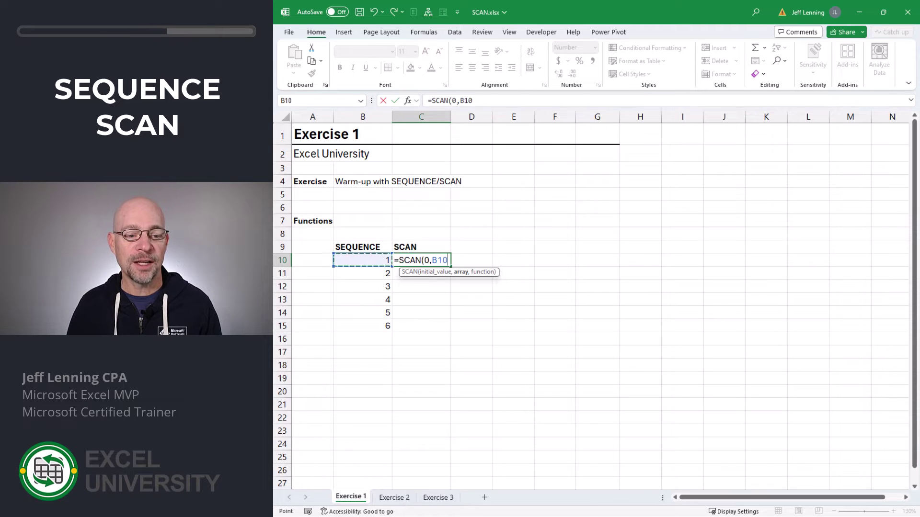
drag(362, 260, 363, 326)
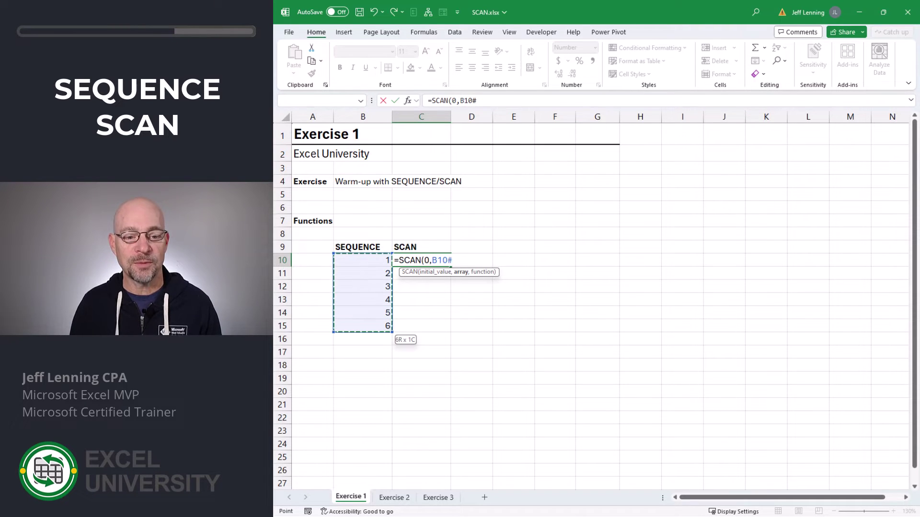
text(,)
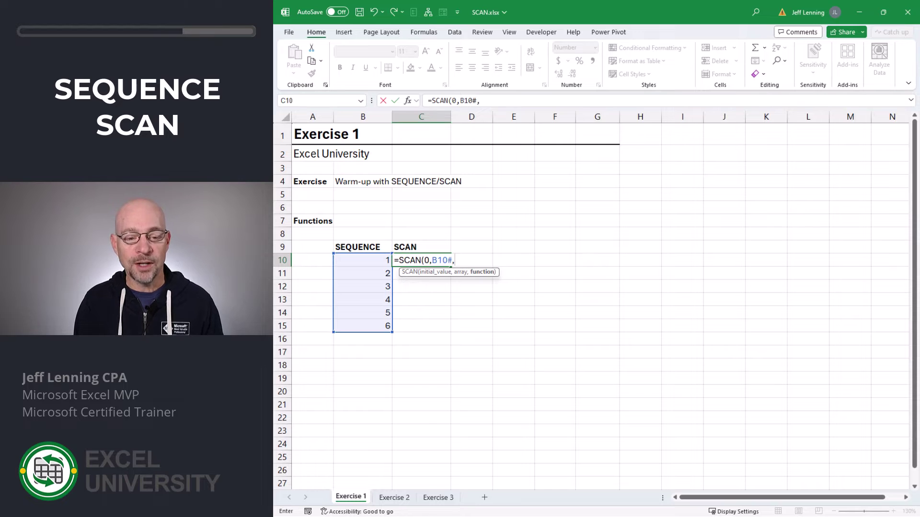
text(sum))
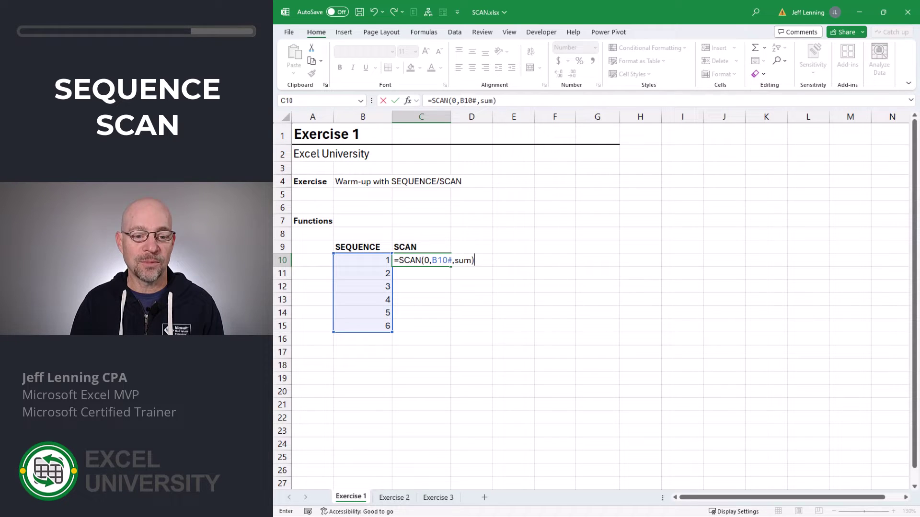
key(Return)
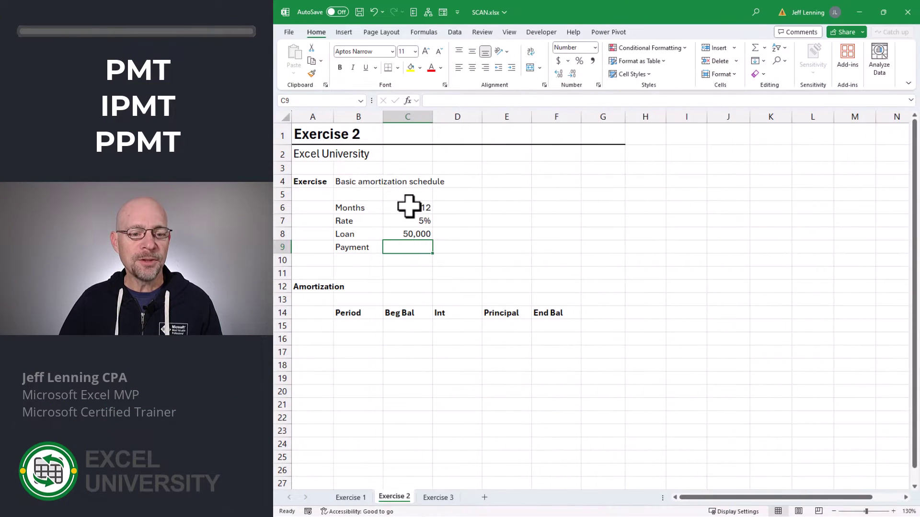
Review the Months, Rate, Loan and Payment inputs and select the schedule area B15:F23.
click(408, 206)
click(413, 221)
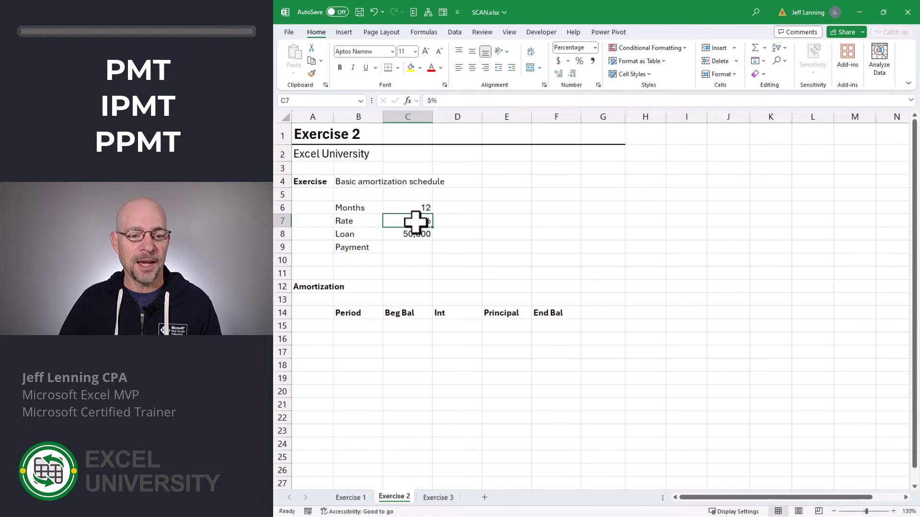
click(425, 235)
click(424, 247)
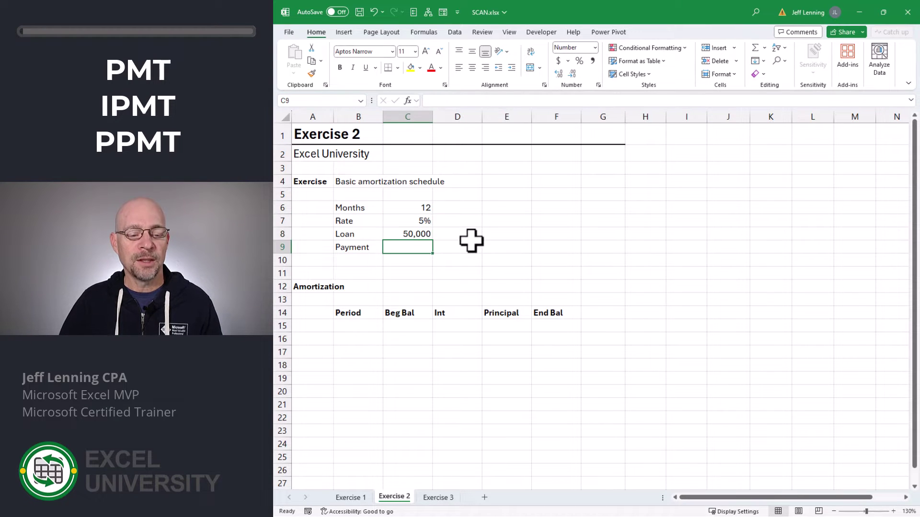
drag(359, 324, 564, 428)
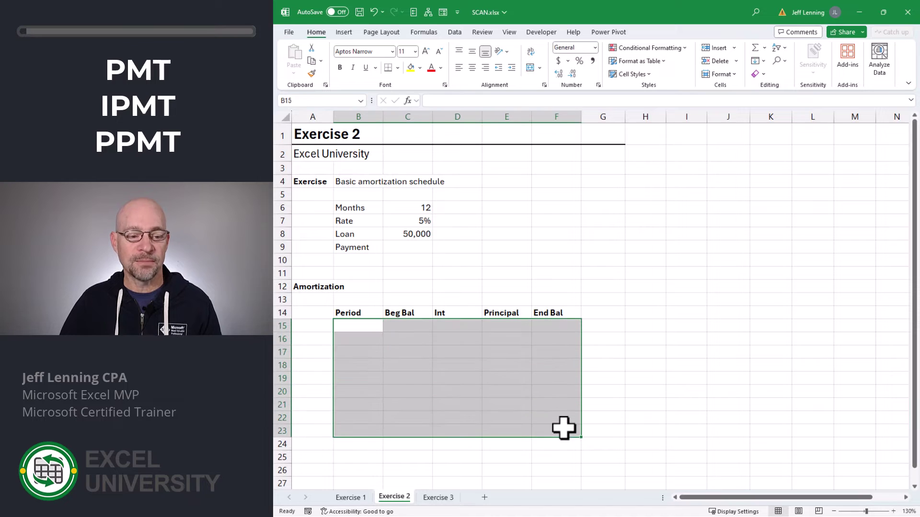
Enter =PMT(C7/12,C6,C8) in the Payment cell C9.
click(418, 245)
text(=)
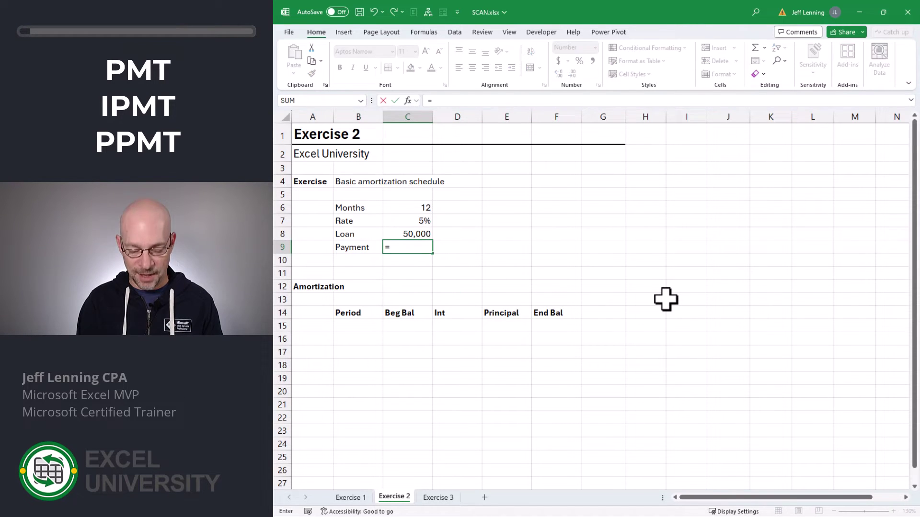
text(pmt)
key(Tab)
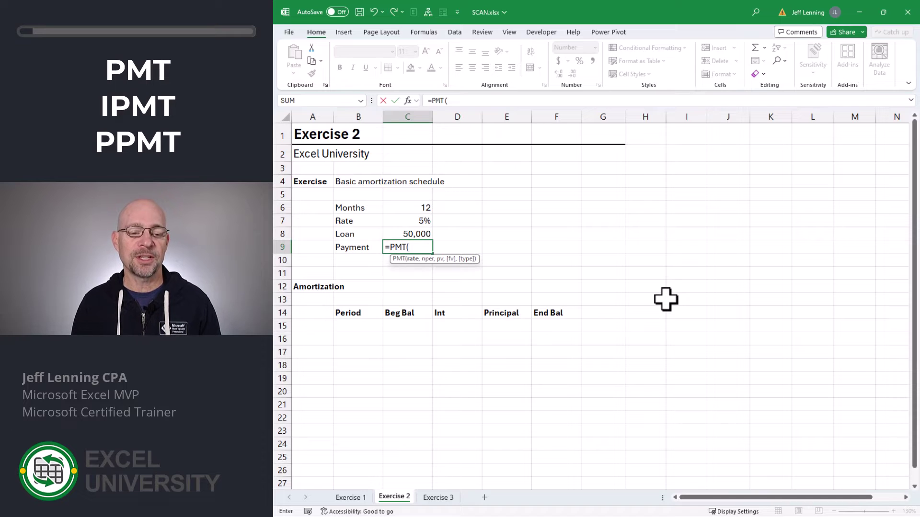
key(Up)
key(Up)
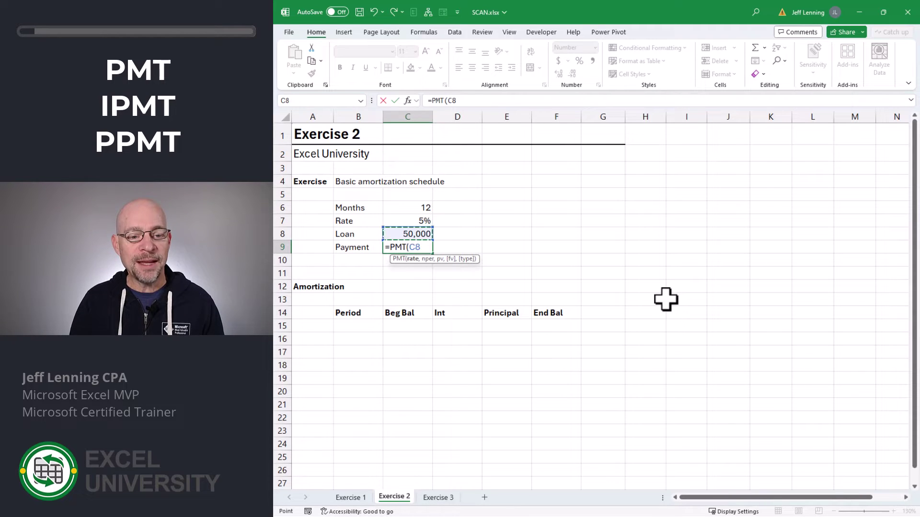
text(/12)
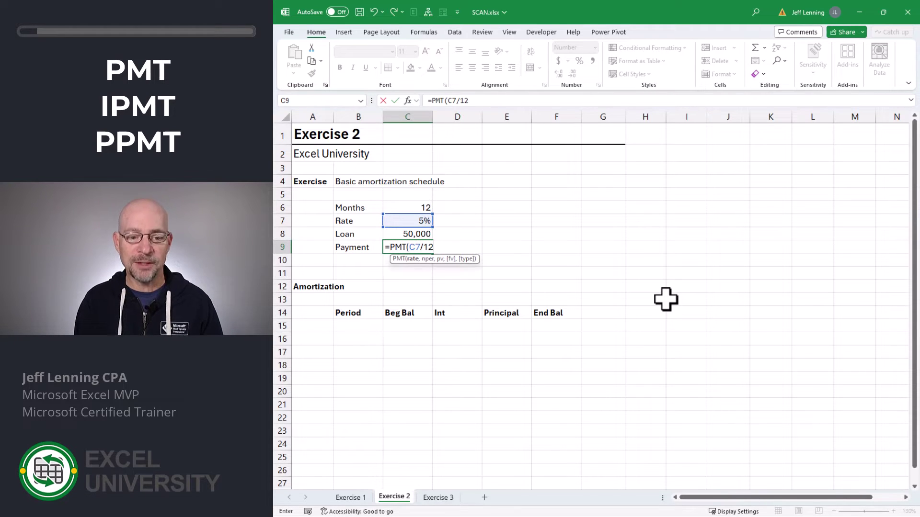
text(,)
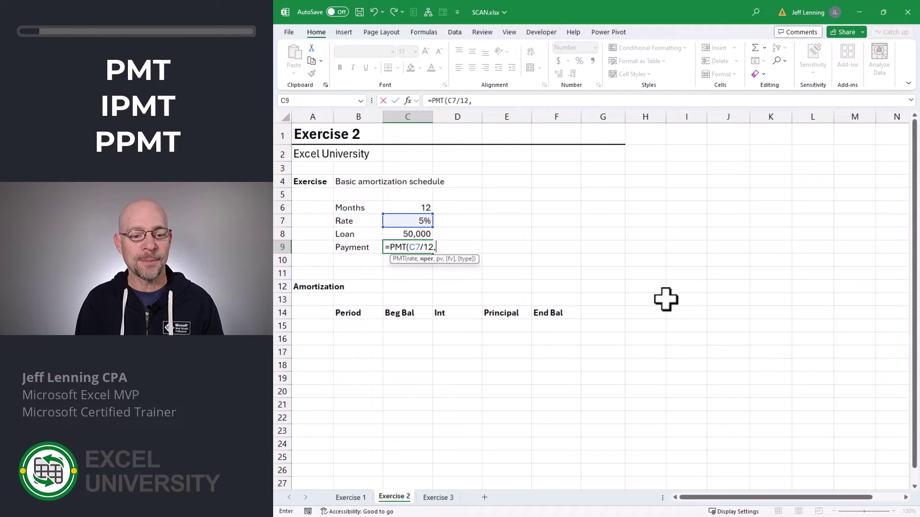
key(Up)
key(Up)
key(Up)
text(,)
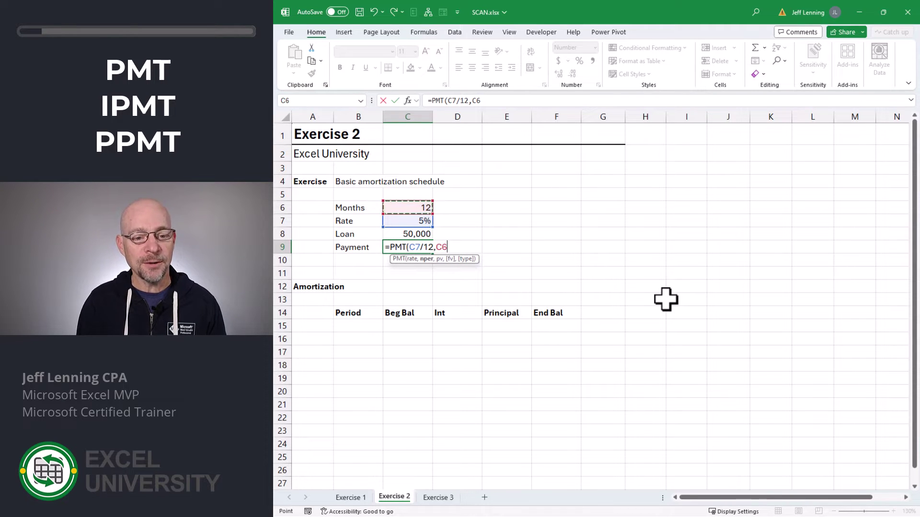
key(Up)
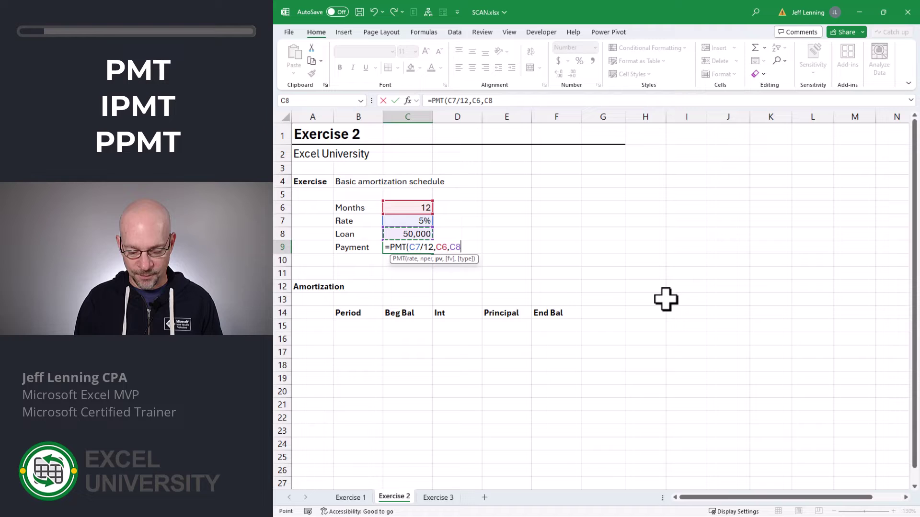
key(Return)
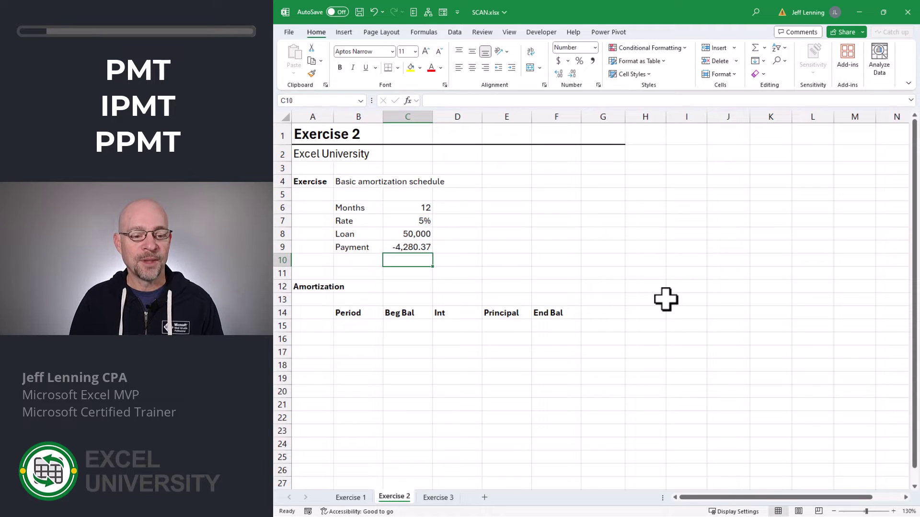
Negate the loan argument so C9 reads =PMT(C7/12,C6,-C8), showing 4,280.37.
key(Up)
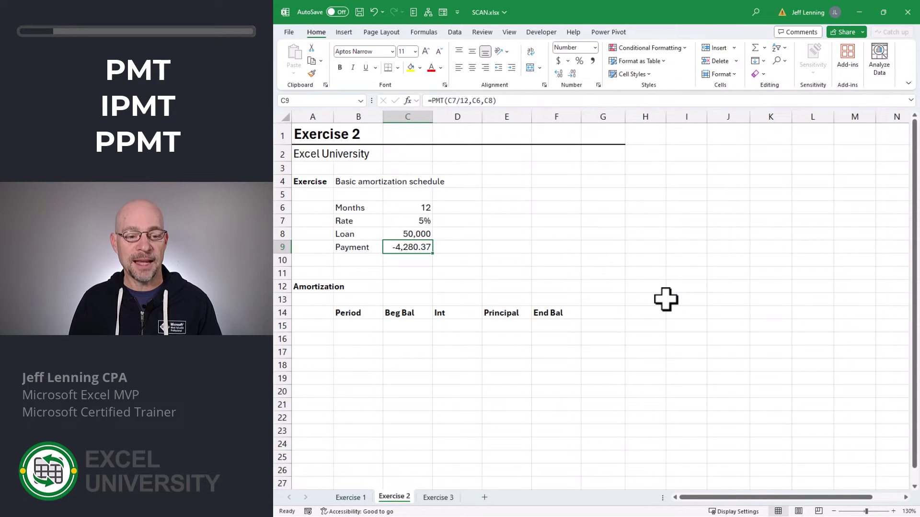
key(F2)
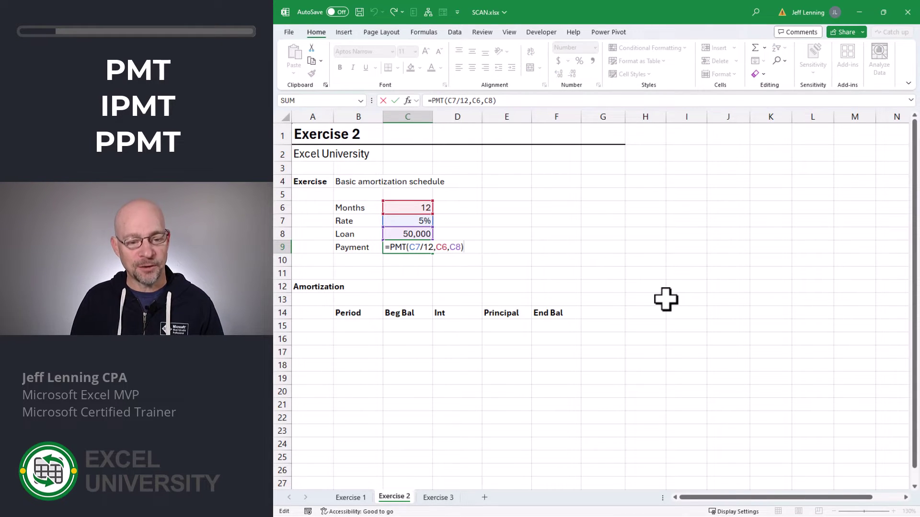
key(Left)
key(Left)
key(Left)
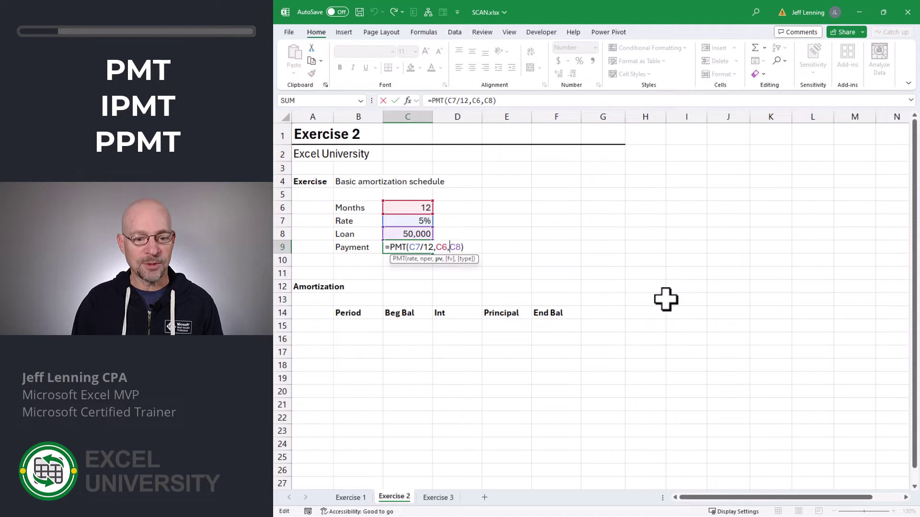
text(-)
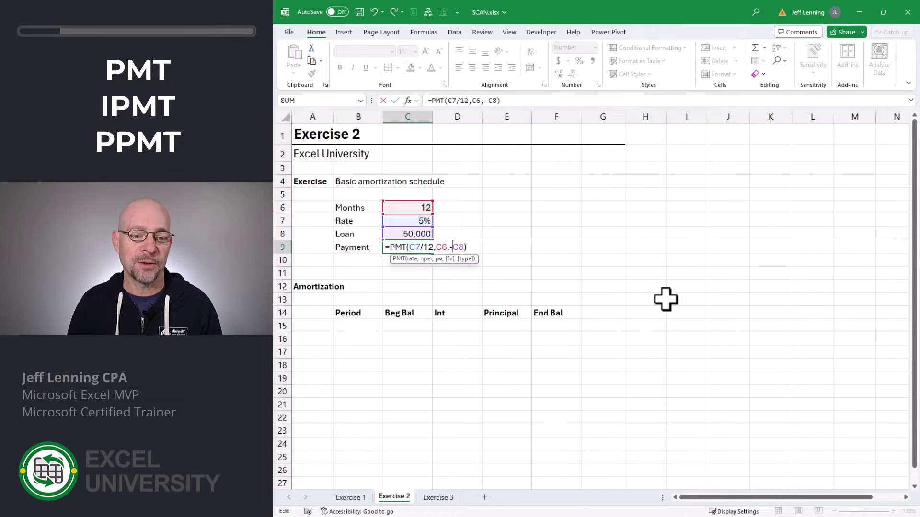
key(Return)
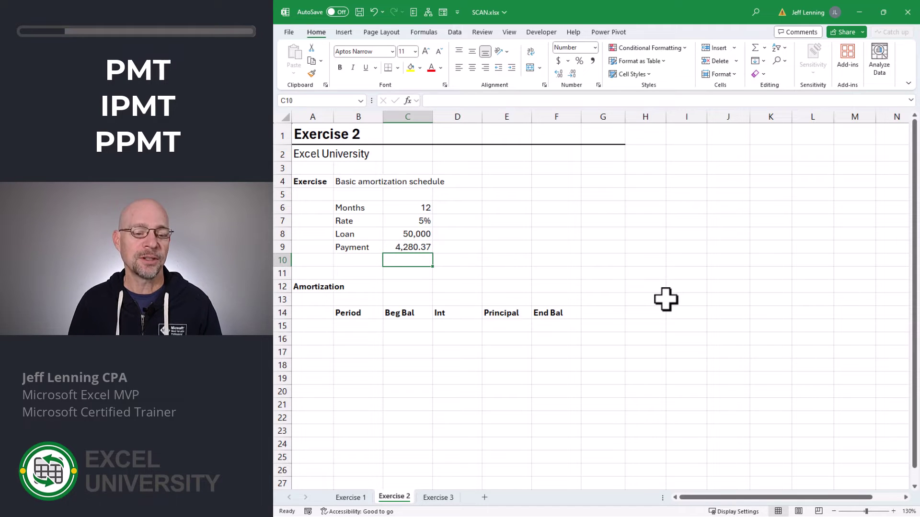
key(Down)
key(Down)
key(Down)
key(Down)
key(Down)
key(Left)
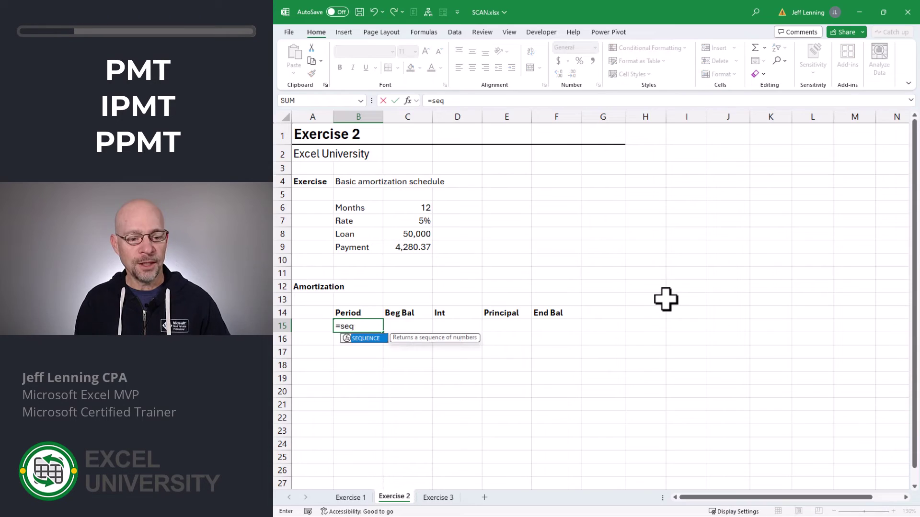
Enter =SEQUENCE(C6) in B15 so periods 1 through 12 spill down.
key(Tab)
key(Up)
key(Up)
key(Up)
key(Up)
key(Up)
key(Up)
key(Up)
key(Up)
key(Up)
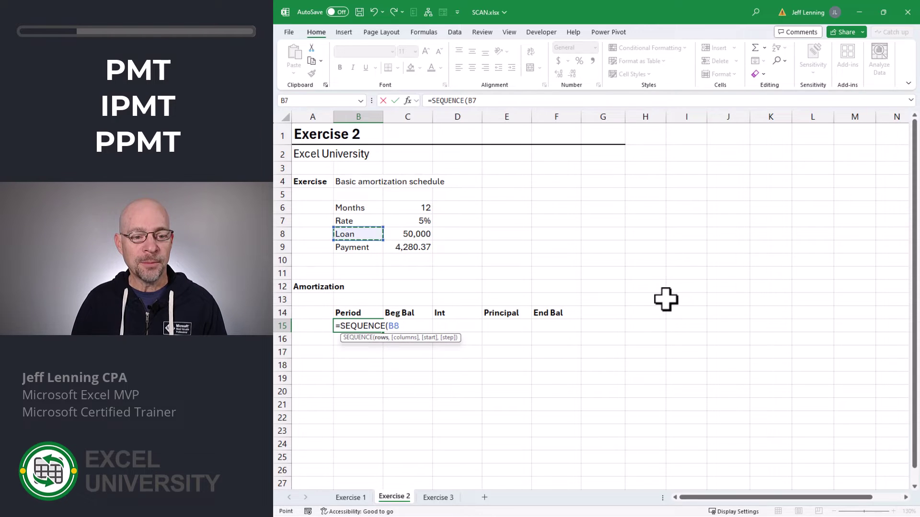
key(Right)
text())
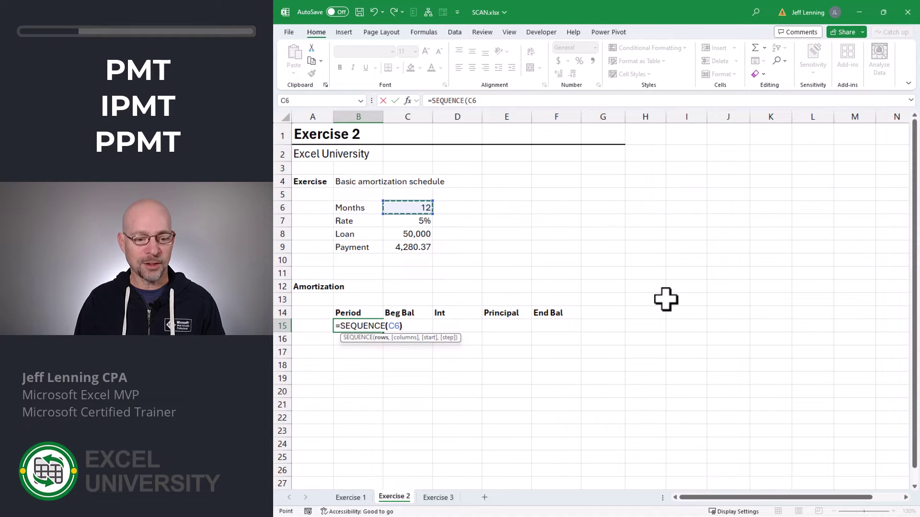
key(Return)
key(Up)
key(Right)
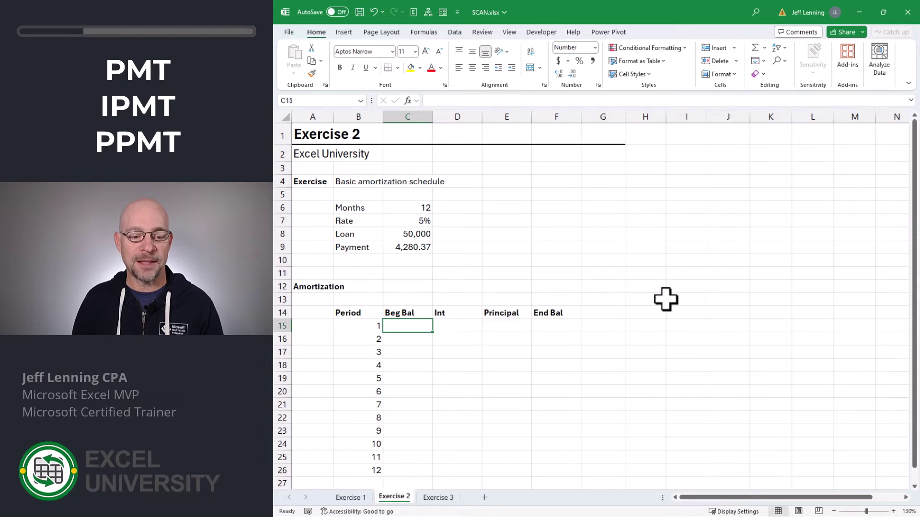
key(Right)
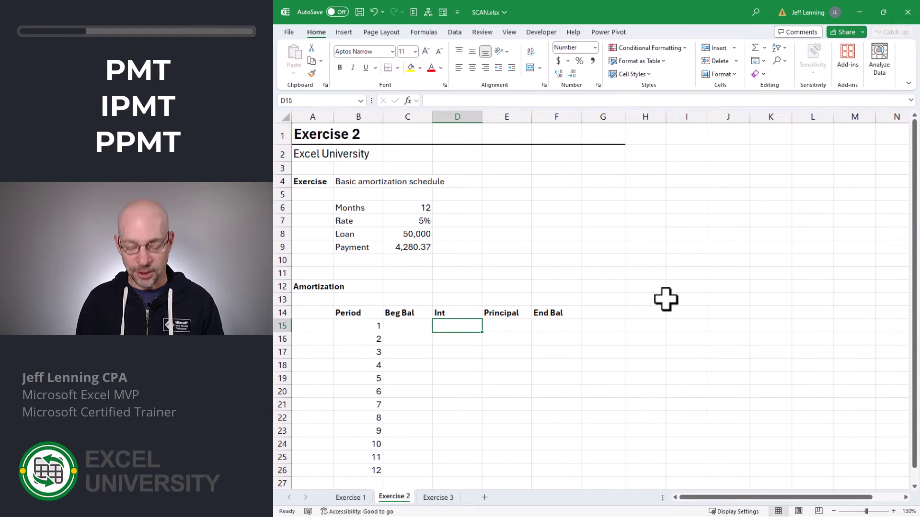
Start D15's IPMT formula with rate C7/12 and spilled period B15#.
text(=ip)
key(Tab)
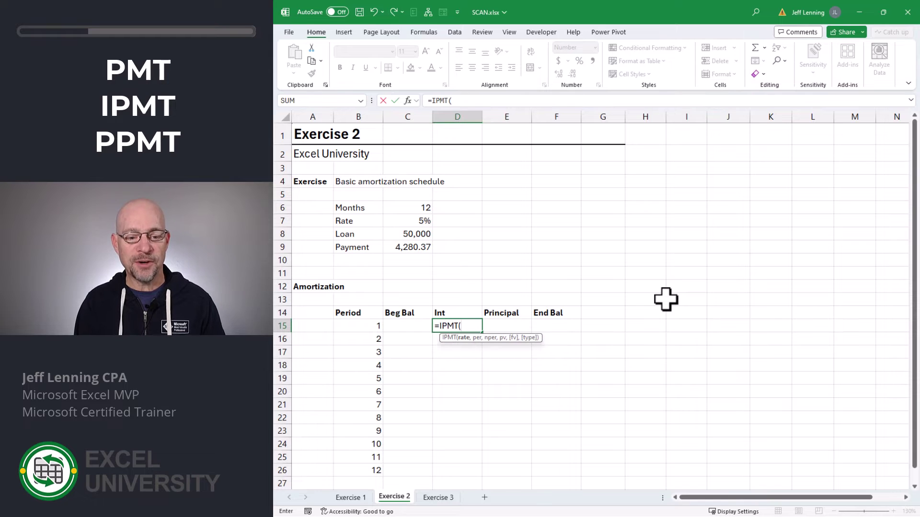
key(Up)
key(Up)
key(Up)
key(Up)
key(Up)
key(Up)
key(Up)
key(Up)
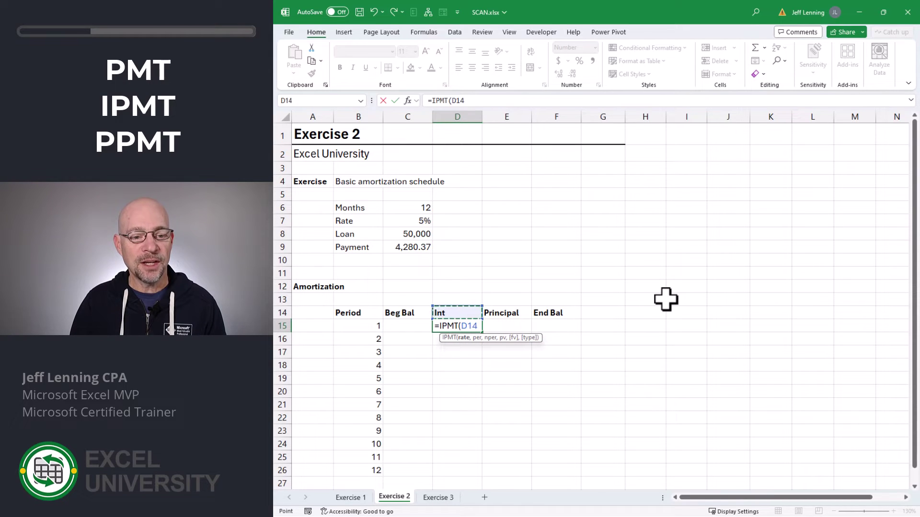
key(Left)
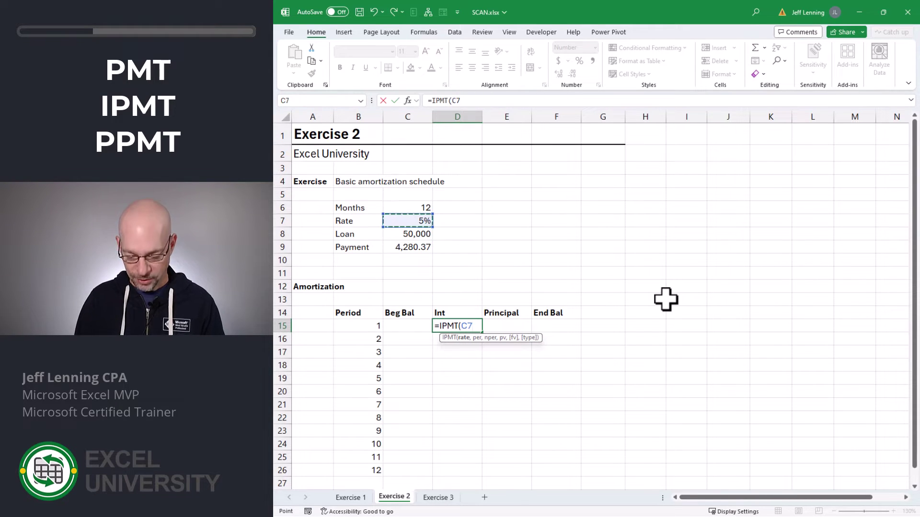
text(/12,)
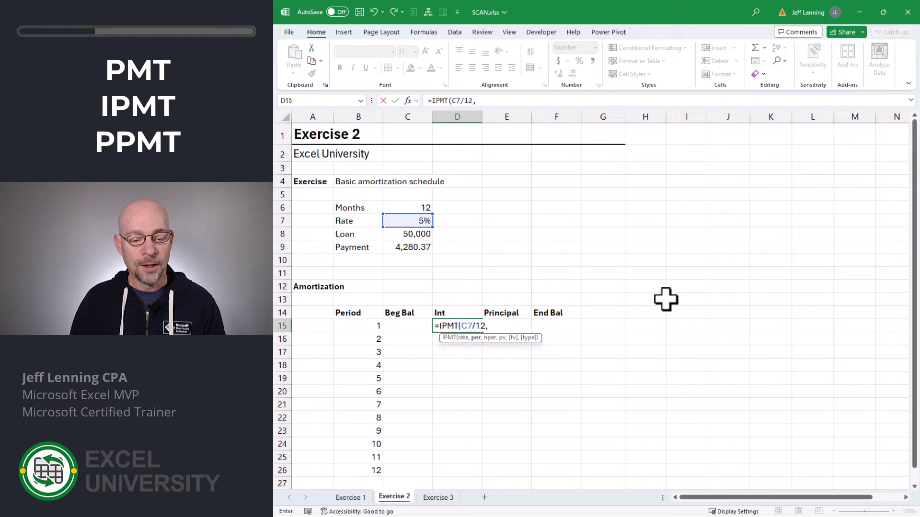
key(Left)
key(Left)
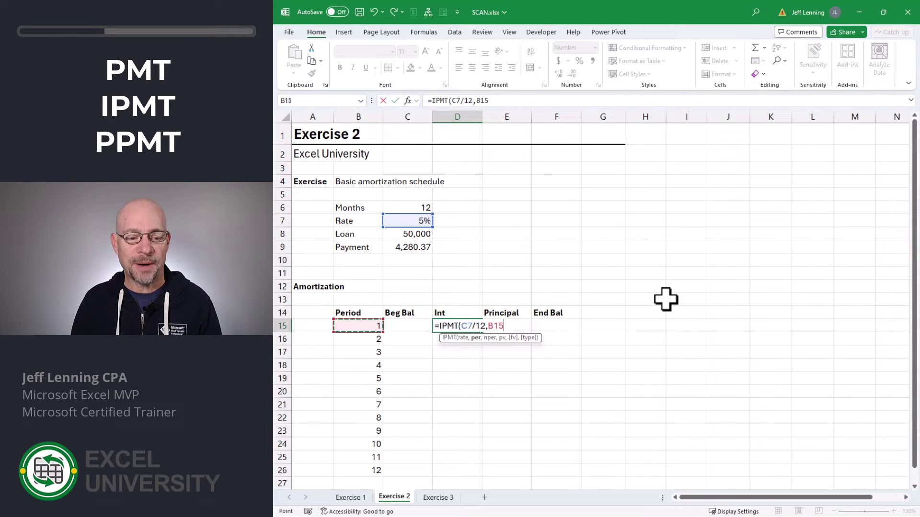
text(#)
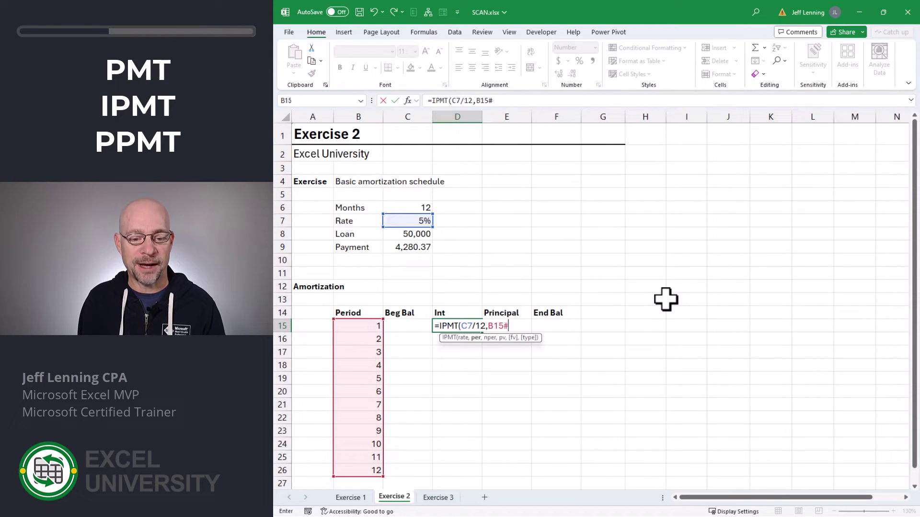
Complete =IPMT(C7/12,B15#,C6,C8) with Months C6 and Loan C8.
key(Up)
key(Up)
key(Up)
key(Up)
key(Up)
key(Up)
key(Up)
key(Up)
key(Up)
key(Up)
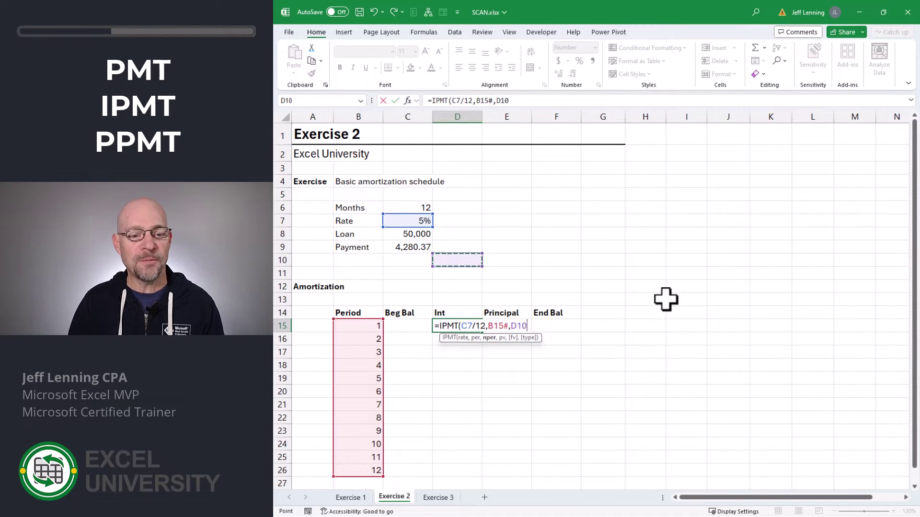
key(Left)
key(Down)
text(,)
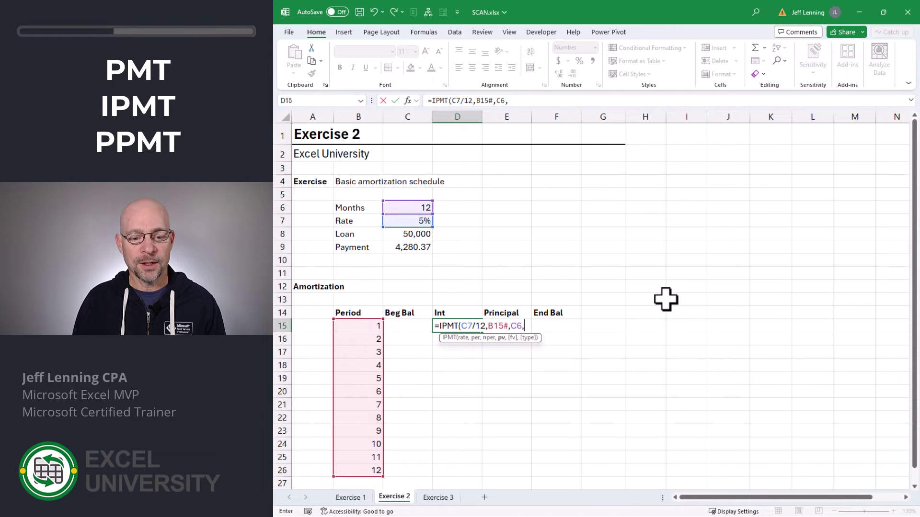
key(Left)
key(Up)
key(Up)
key(Up)
key(Up)
key(Up)
key(Up)
key(Up)
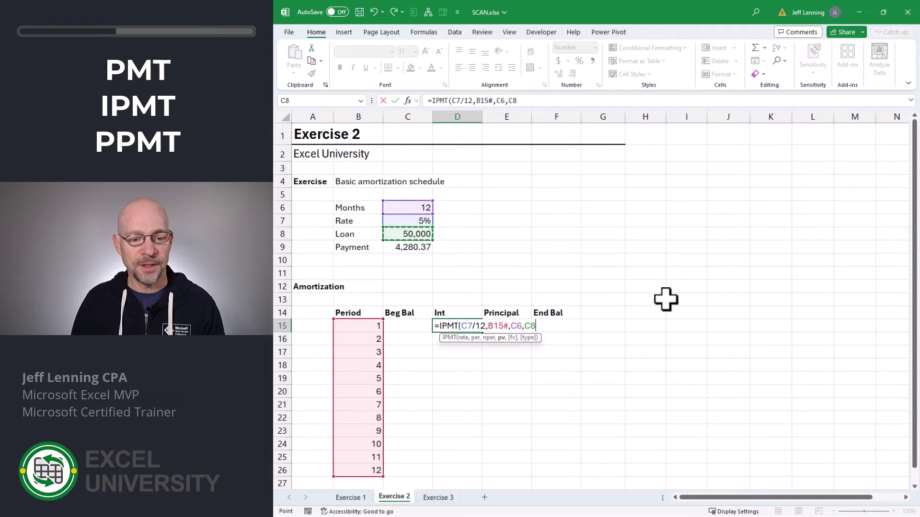
text())
key(Return)
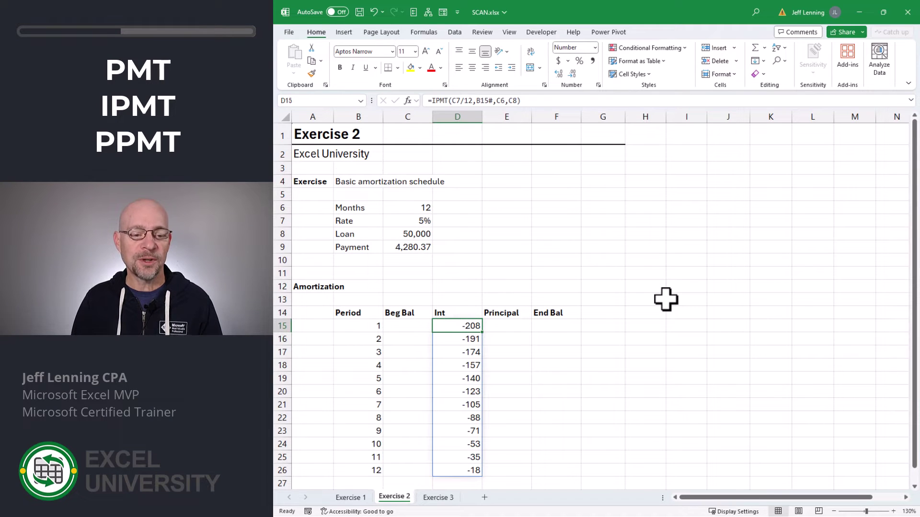
Change the loan argument to -C8 so the spilled interest is positive.
key(F2)
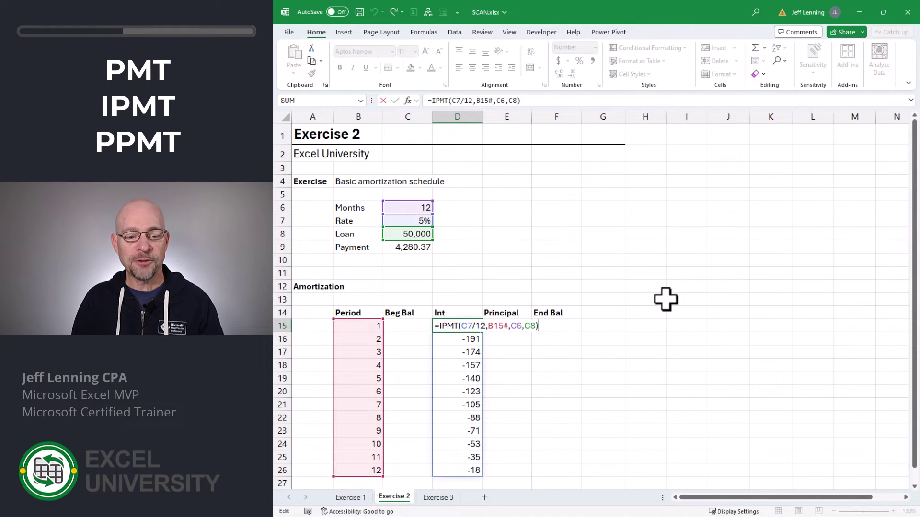
key(Left)
key(Left)
key(Left)
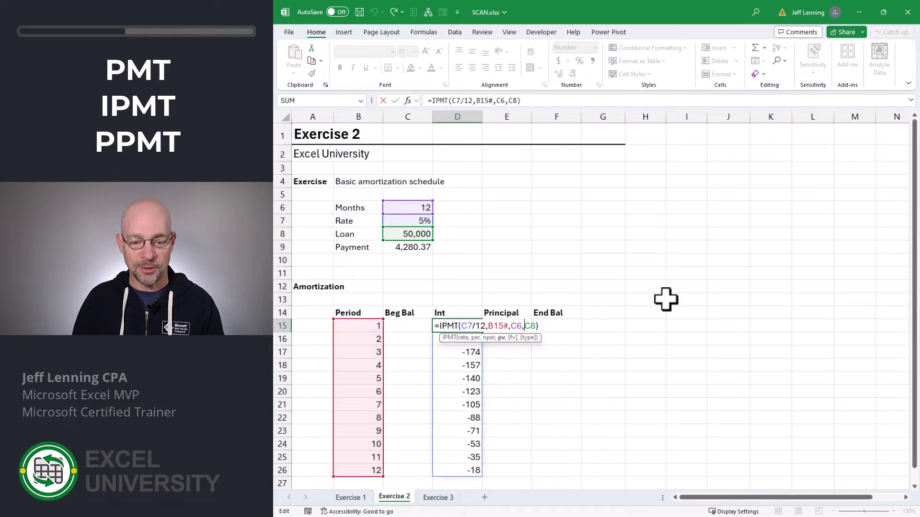
text(-)
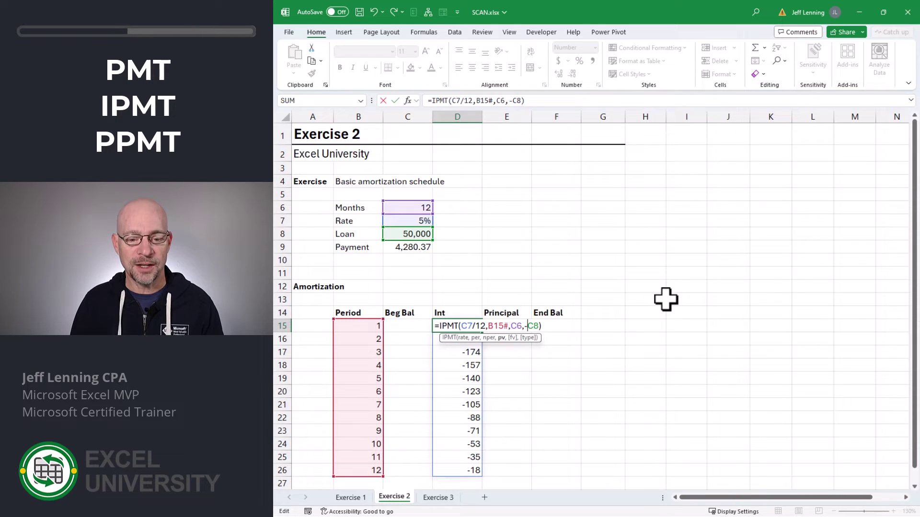
key(ctrl+Return)
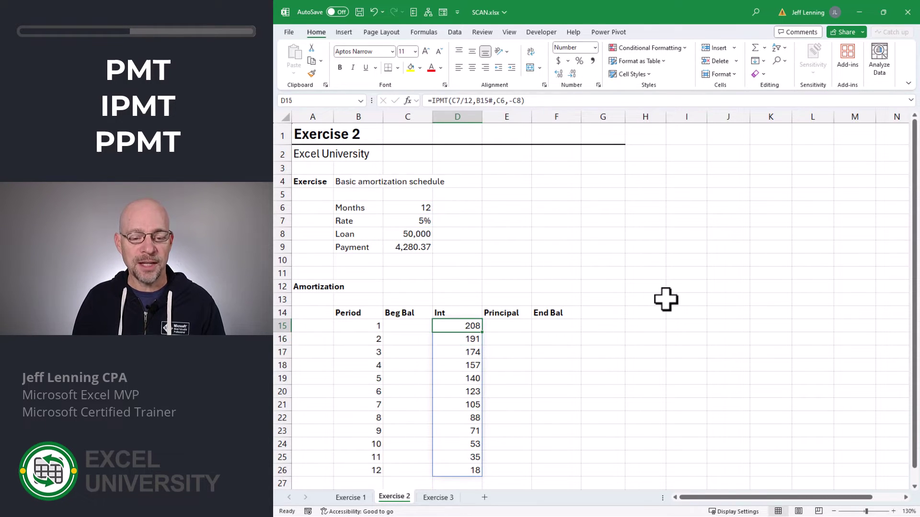
key(Right)
text(=)
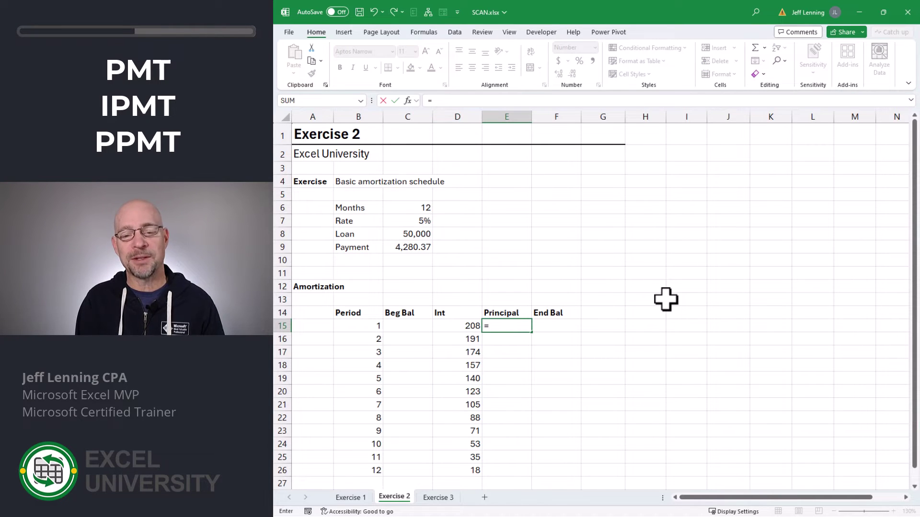
text(pp)
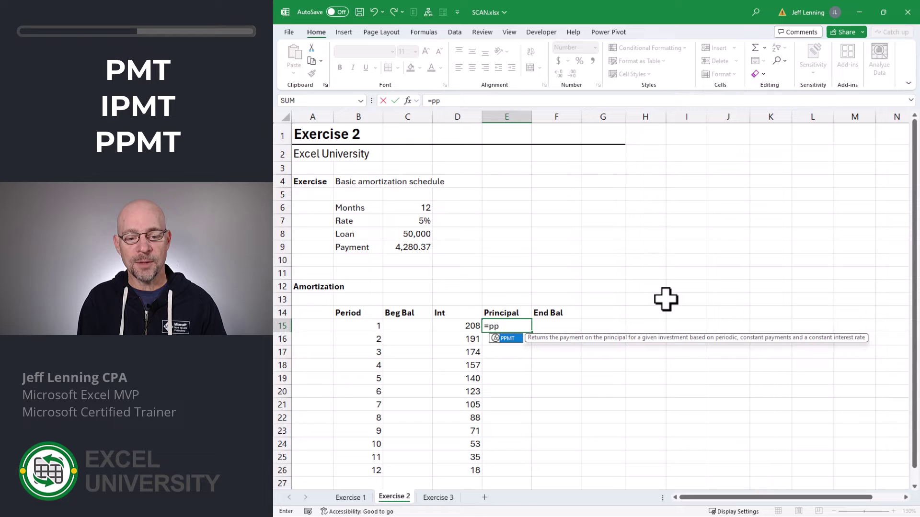
Enter =PPMT(C7/12,B15#,C6,-C8) in E15, spilling principal from 4,072 to 4,263.
key(Tab)
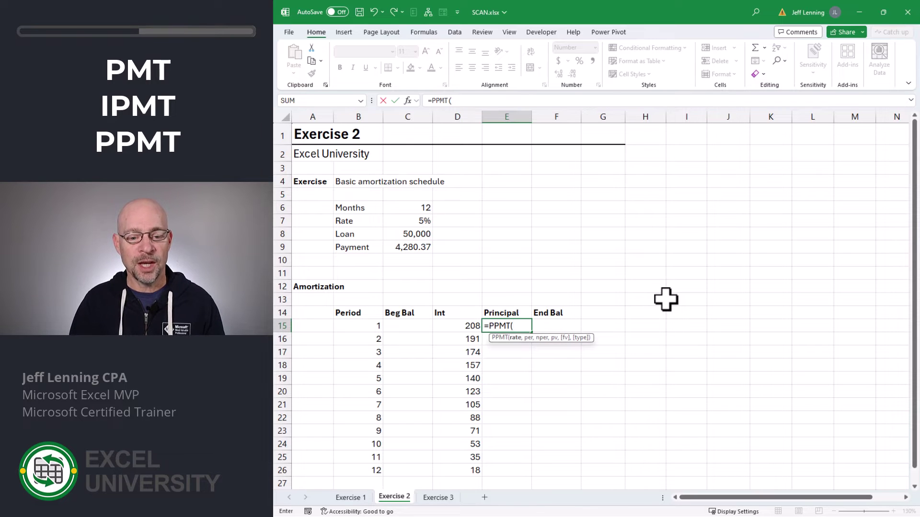
key(Up)
key(Up)
key(Up)
key(Up)
key(Up)
key(Up)
key(Up)
key(Left)
key(Left)
key(Up)
text(/12)
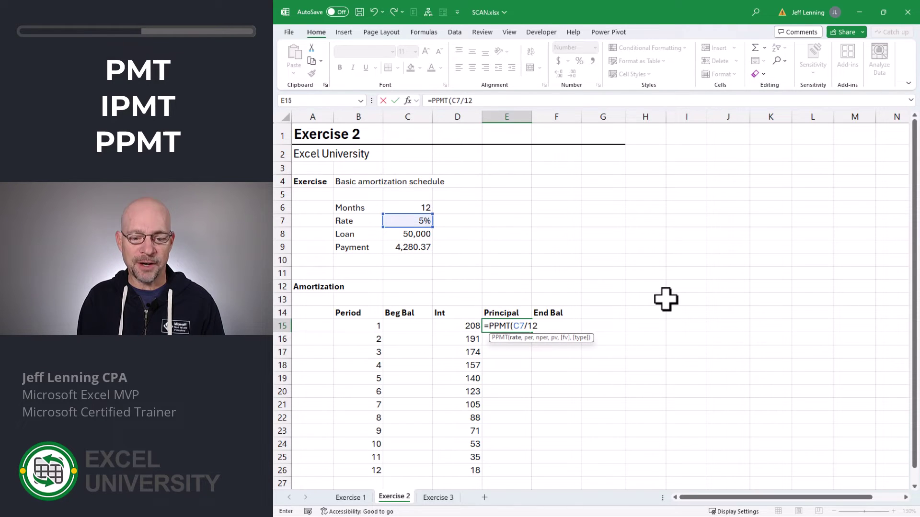
text(,)
key(Left)
key(Left)
key(Left)
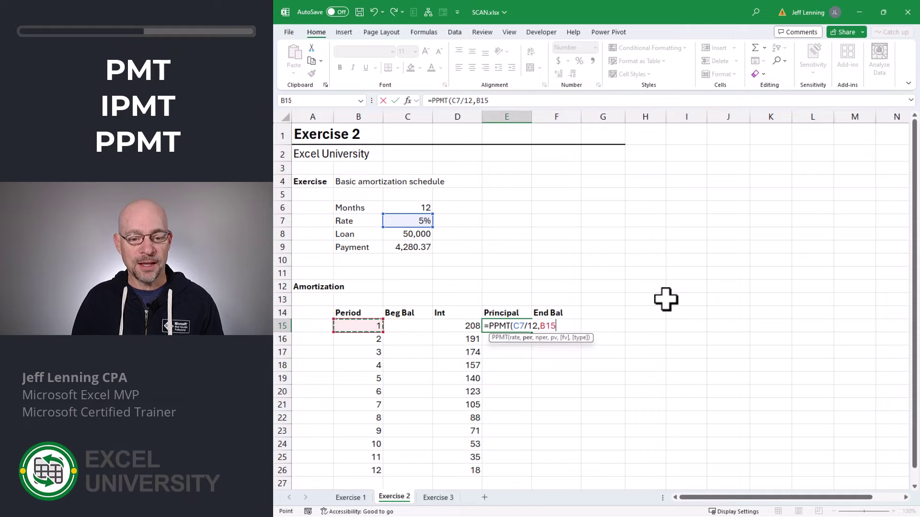
text(#)
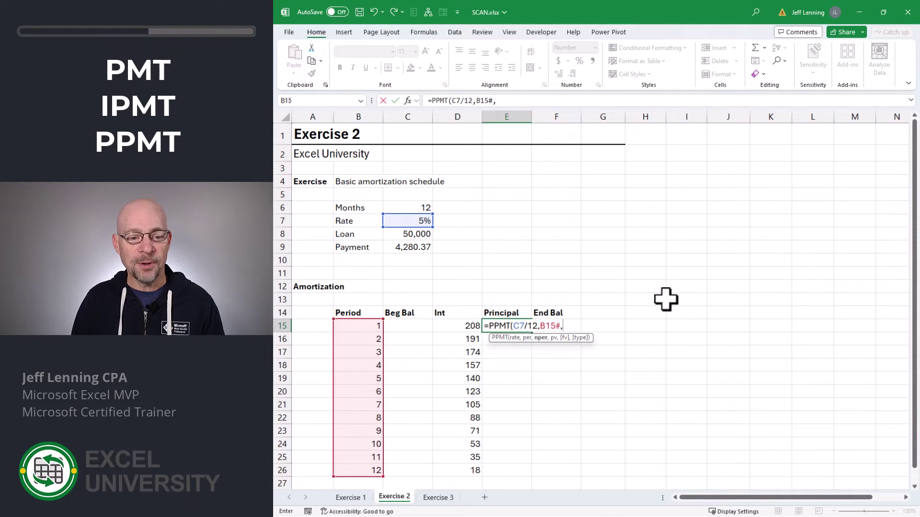
text(,)
key(Up)
key(Up)
key(Up)
key(Up)
key(Up)
key(Up)
key(Up)
key(Up)
key(Up)
key(Left)
key(Left)
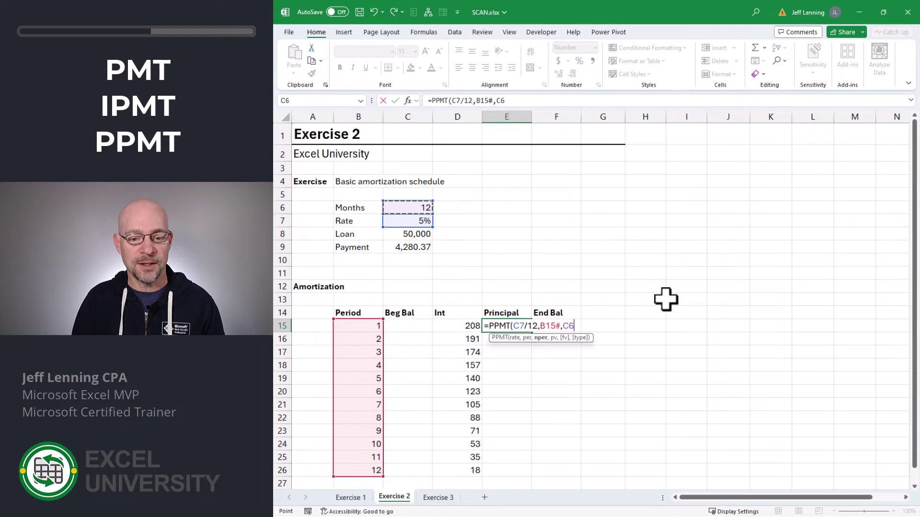
text(,)
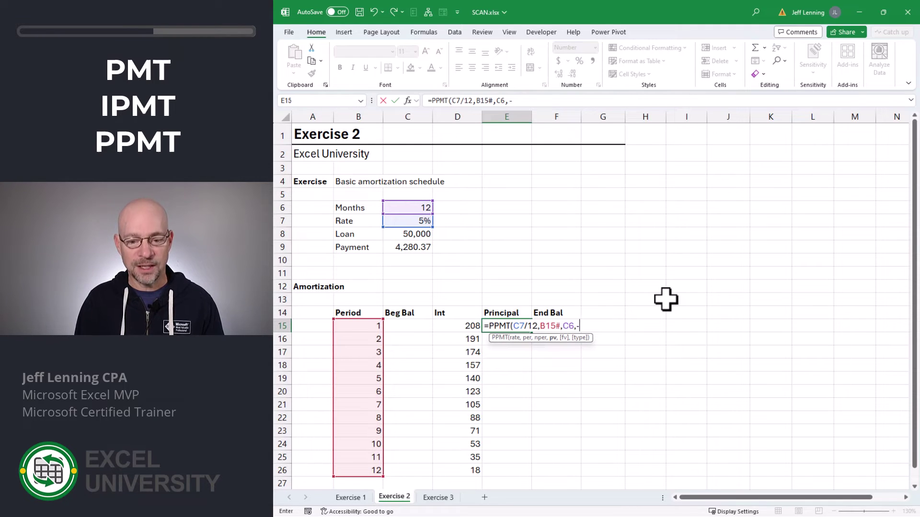
text(-)
key(Up)
key(Up)
key(Up)
key(Up)
key(Up)
key(Up)
key(Up)
key(Left)
key(Left)
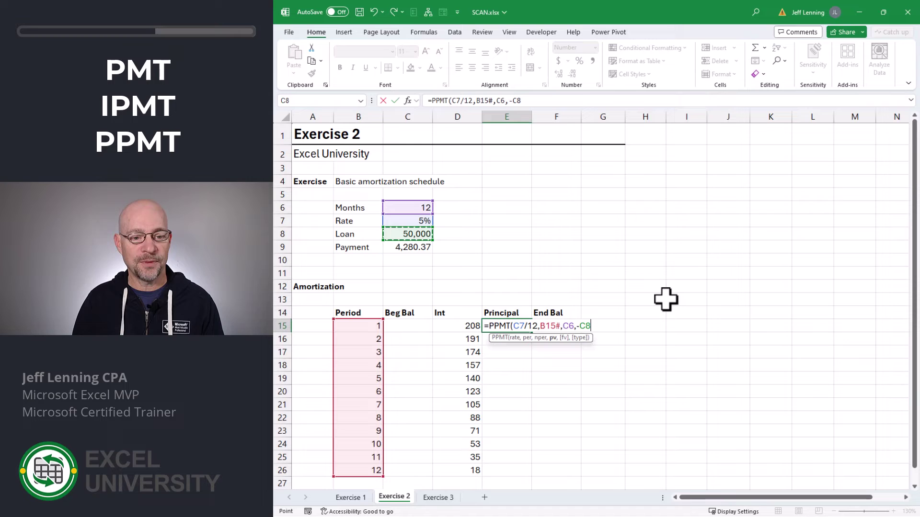
key(Return)
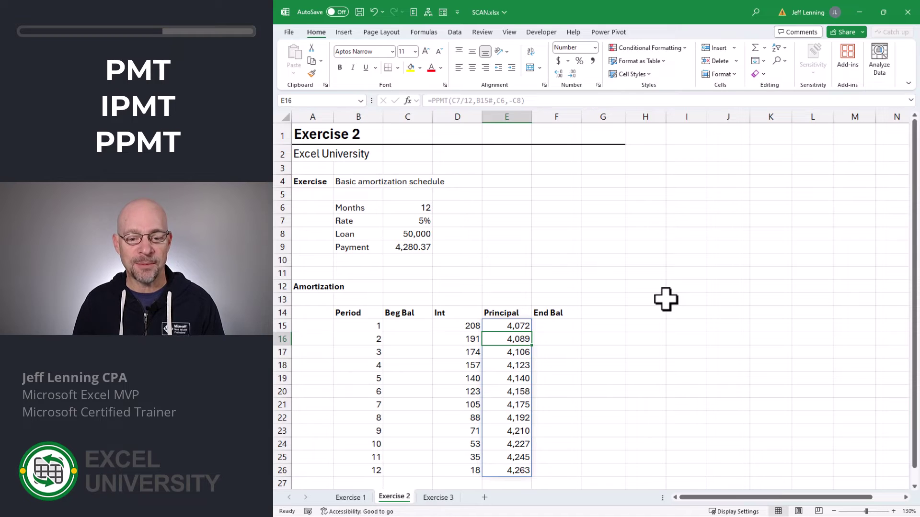
Enter =SCAN(C8,E15#,SUM) in F15 to accumulate principal from the loan amount.
key(Up)
key(Right)
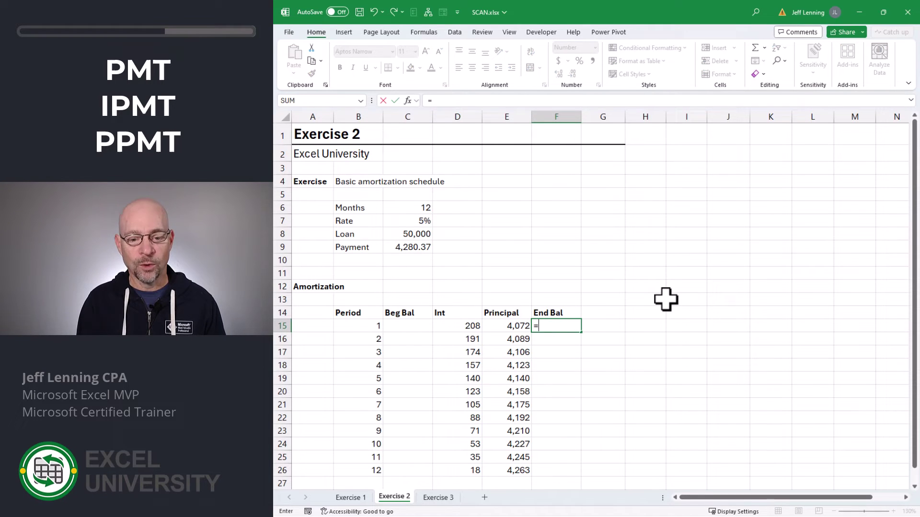
text(sc)
key(Tab)
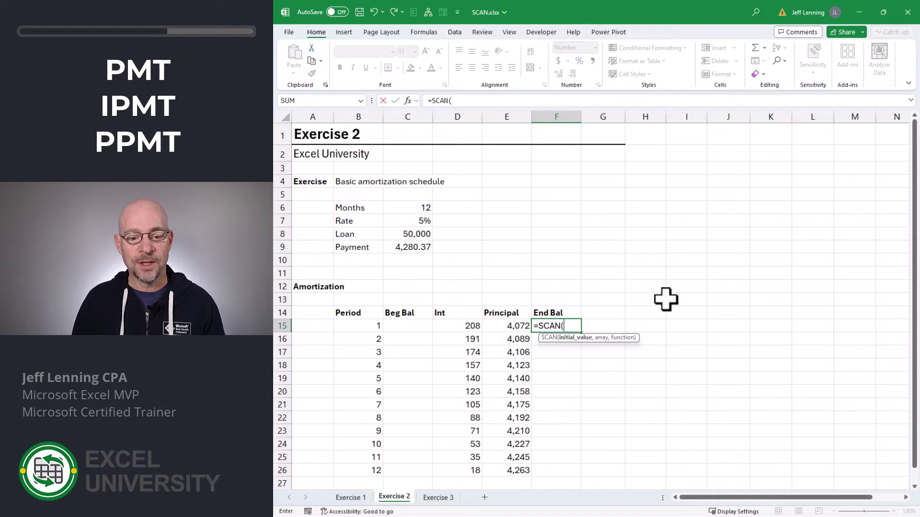
key(Up)
key(Up)
key(Up)
key(Up)
key(Up)
key(Up)
key(Up)
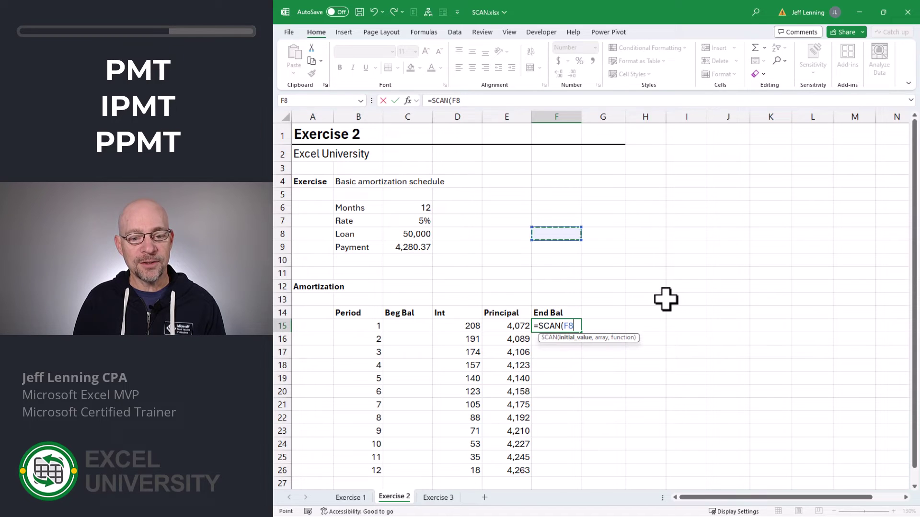
key(Left)
key(Left)
key(Left)
text(,)
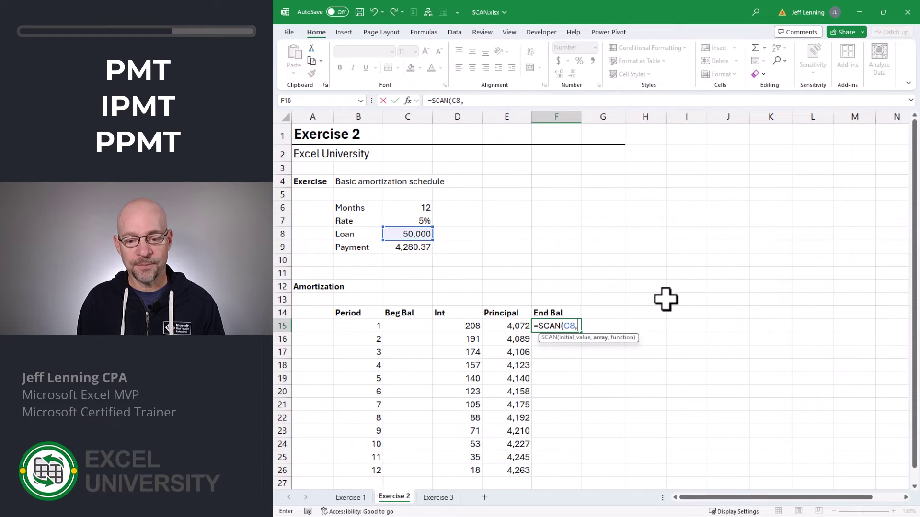
key(Left)
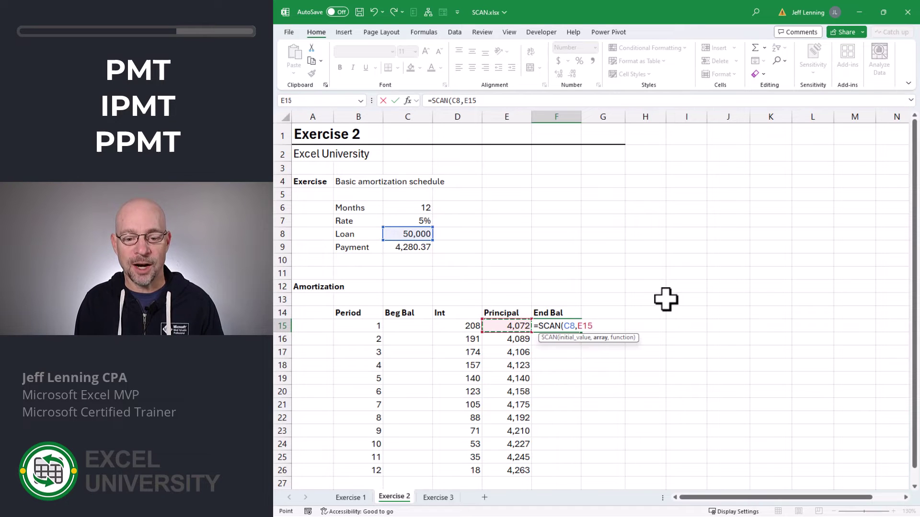
text(#)
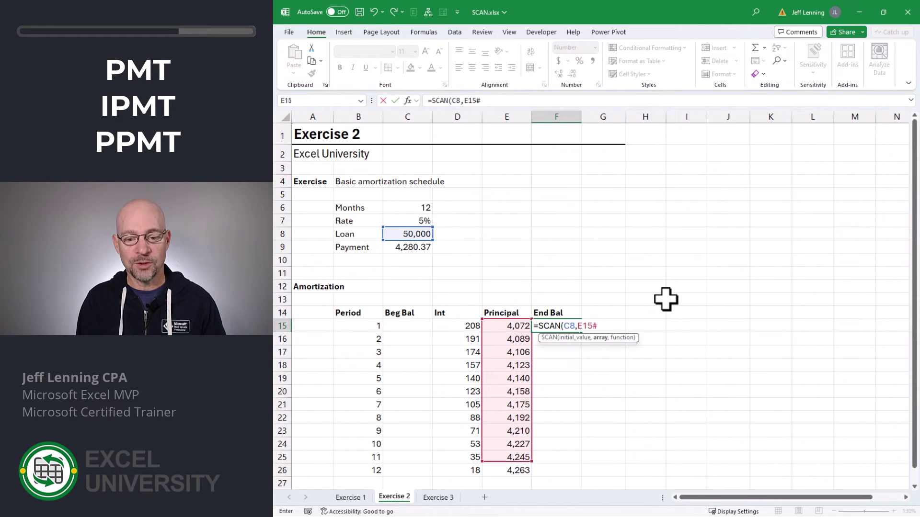
text(,)
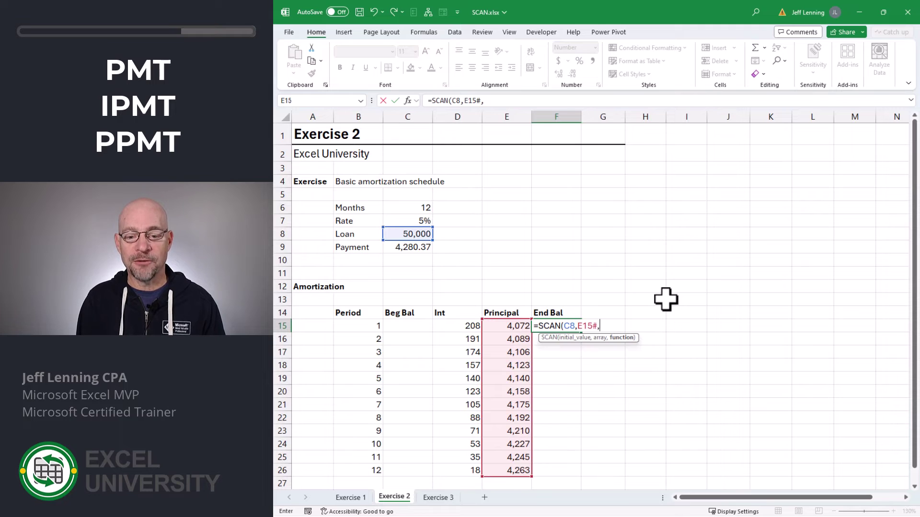
text(sum))
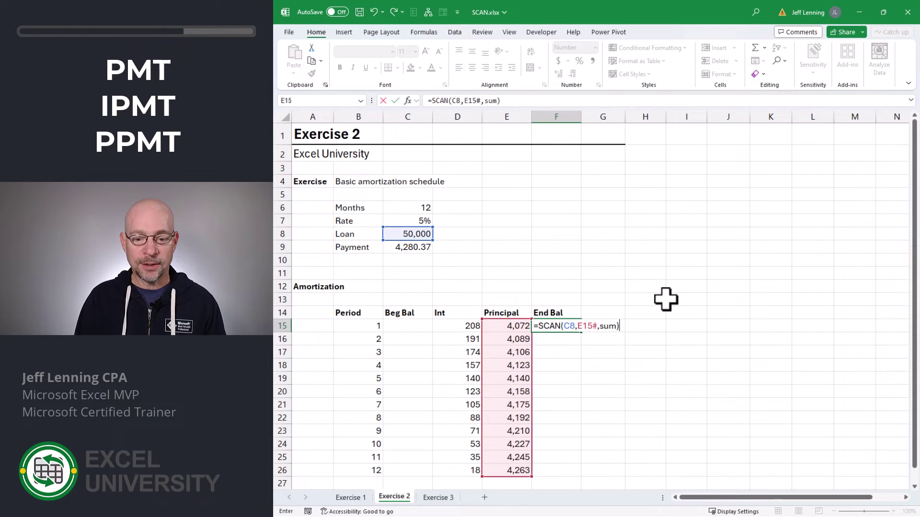
key(Return)
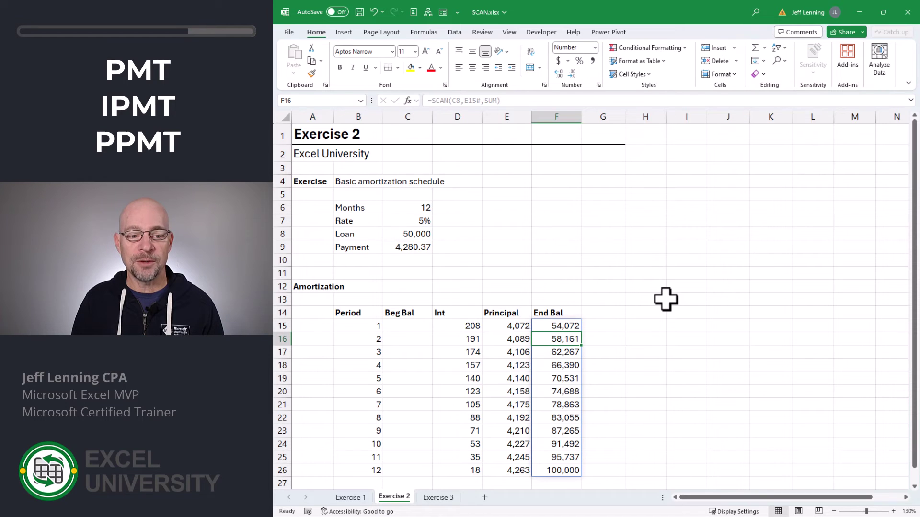
Try removing the minus before C8 in E15's PPMT, then undo the change.
key(Up)
key(Left)
key(ctrl+Down)
key(Up)
key(Up)
key(Up)
key(Up)
key(Up)
key(Up)
key(Up)
key(Up)
key(Up)
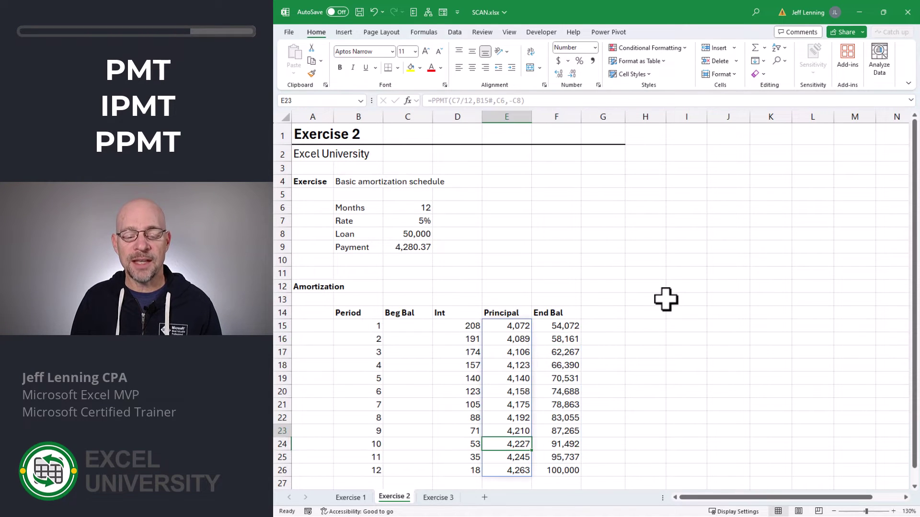
key(Up)
key(Up)
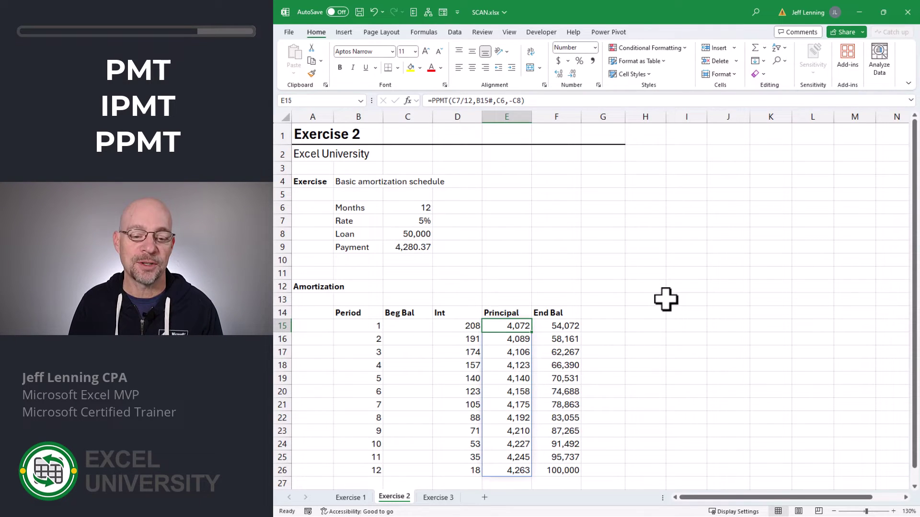
key(F2)
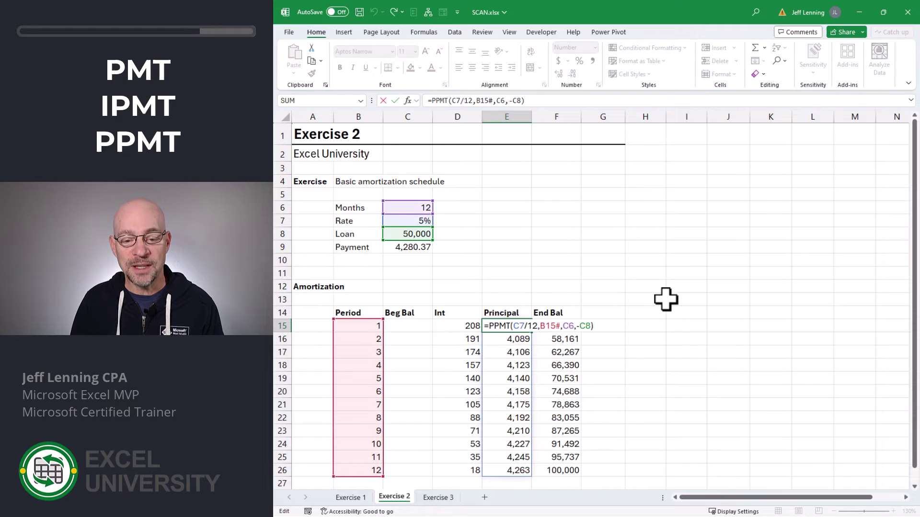
key(Left)
key(Left)
key(Left)
key(BackSpace)
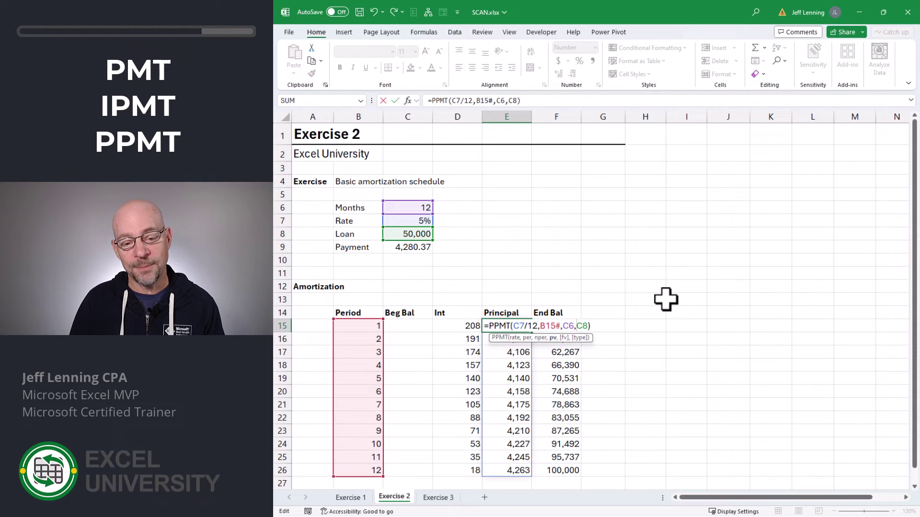
key(Return)
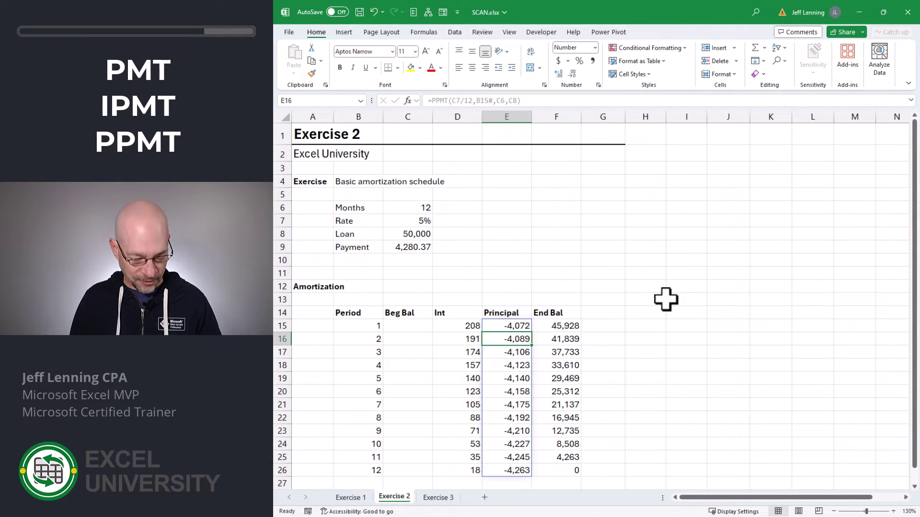
key(ctrl+z)
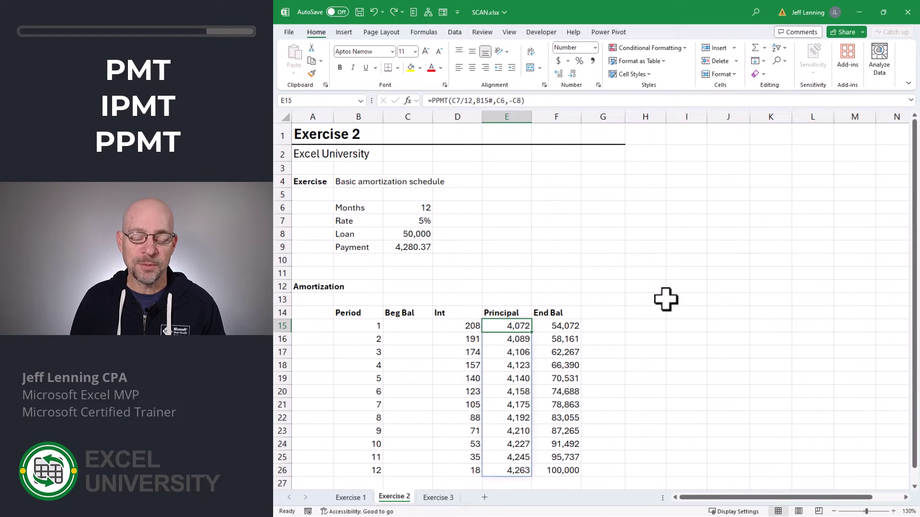
Change F15 to =SCAN(C8,-E15#,SUM) so End Bal declines from 45,928 to 0.
key(Right)
key(F2)
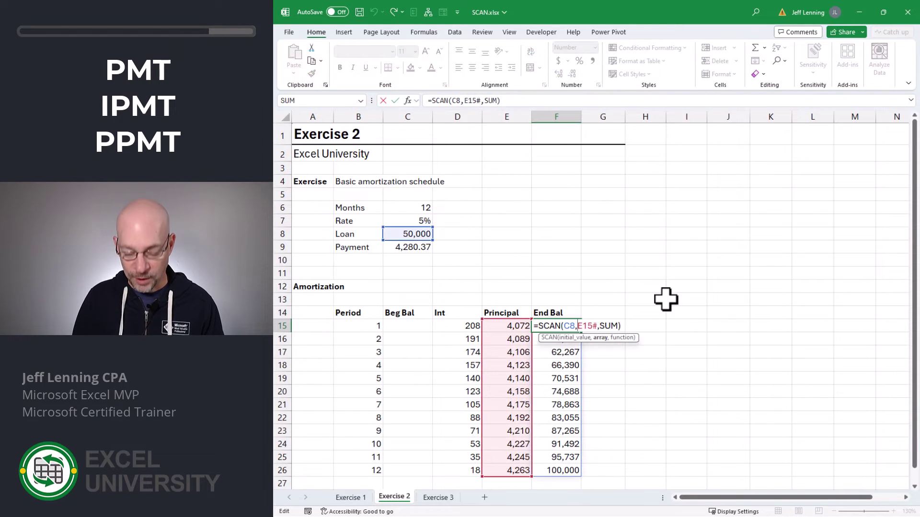
text(-)
key(Return)
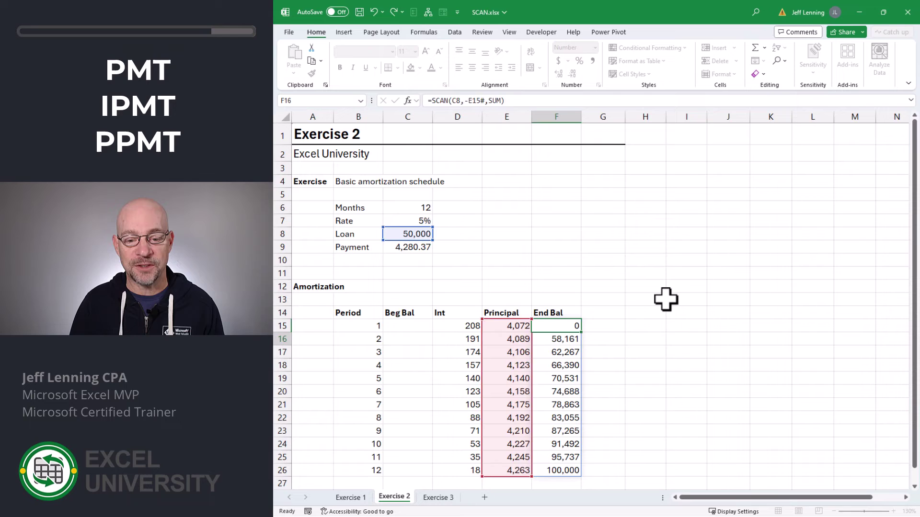
Enter =E15#+F15# in C15, spilling beginning balances from 50,000 down to 4,263.
key(Up)
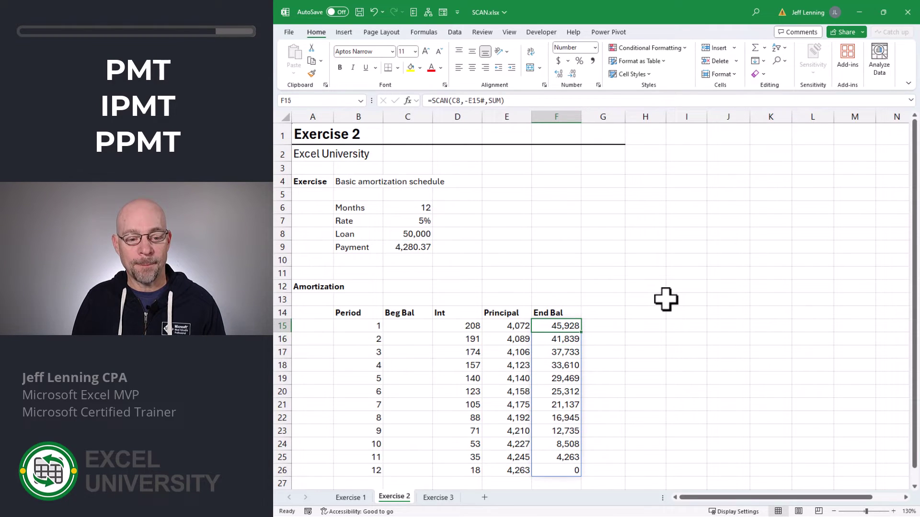
key(Left)
key(Left)
key(Left)
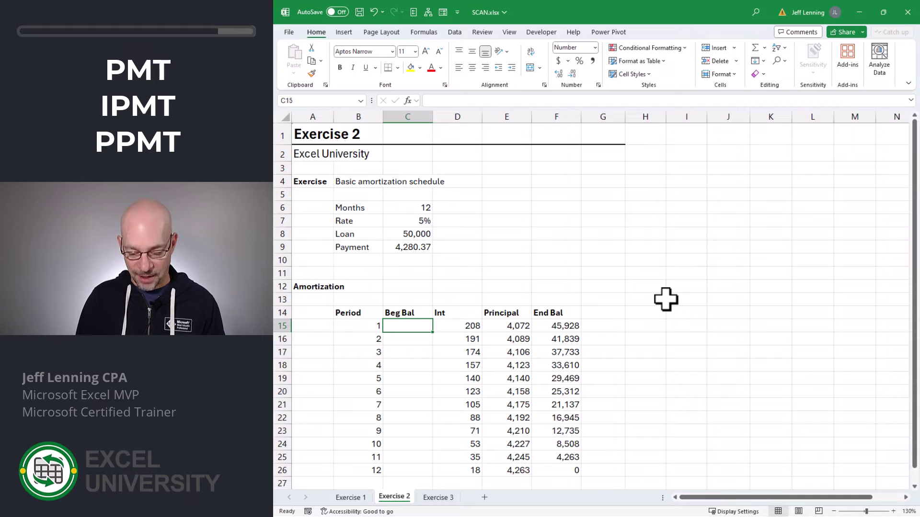
text(=)
key(Right)
key(Right)
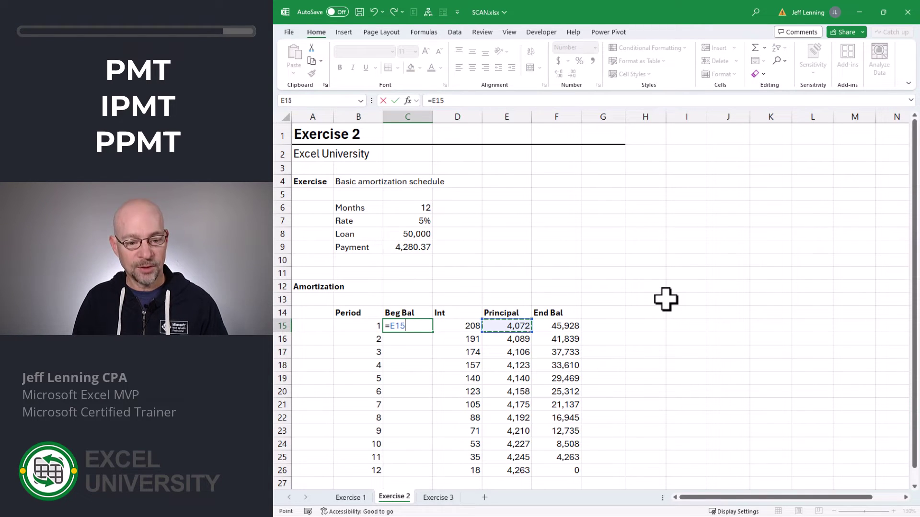
text(#+)
key(Right)
key(Right)
key(Right)
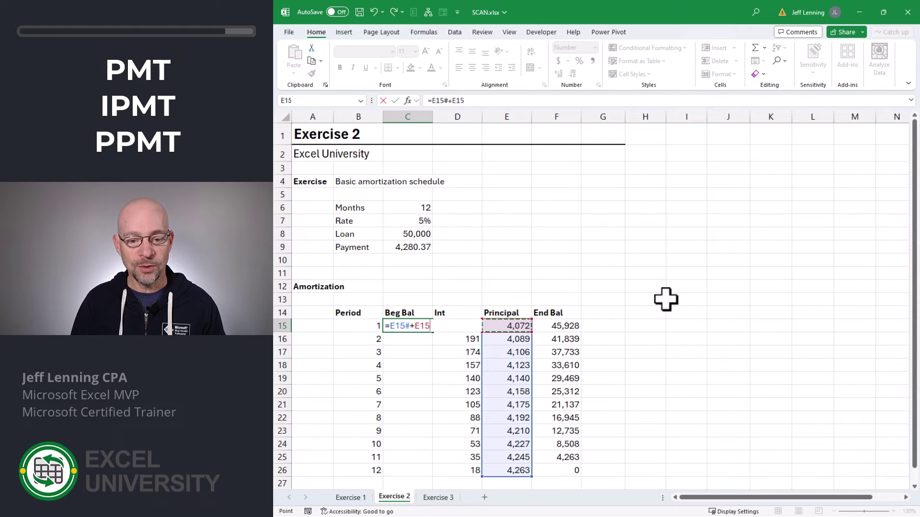
text(#)
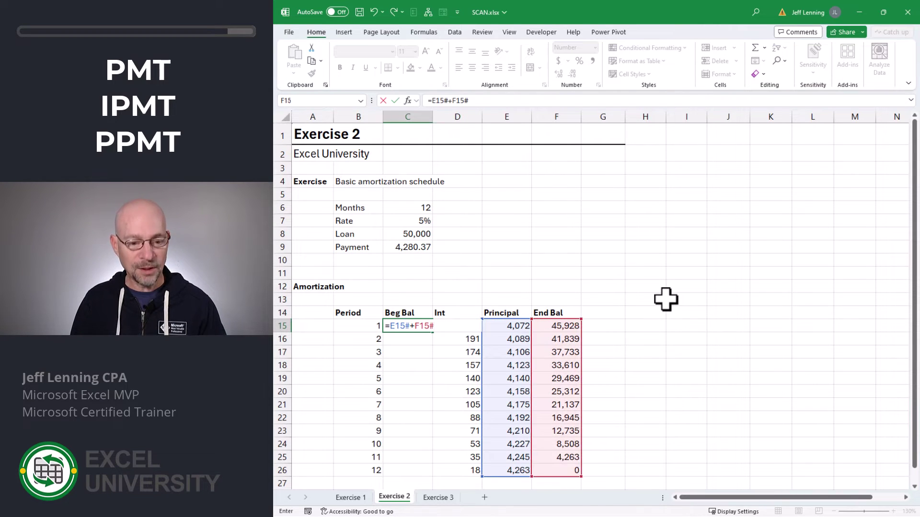
key(Return)
key(ctrl+Up)
key(ctrl+Up)
key(ctrl+Up)
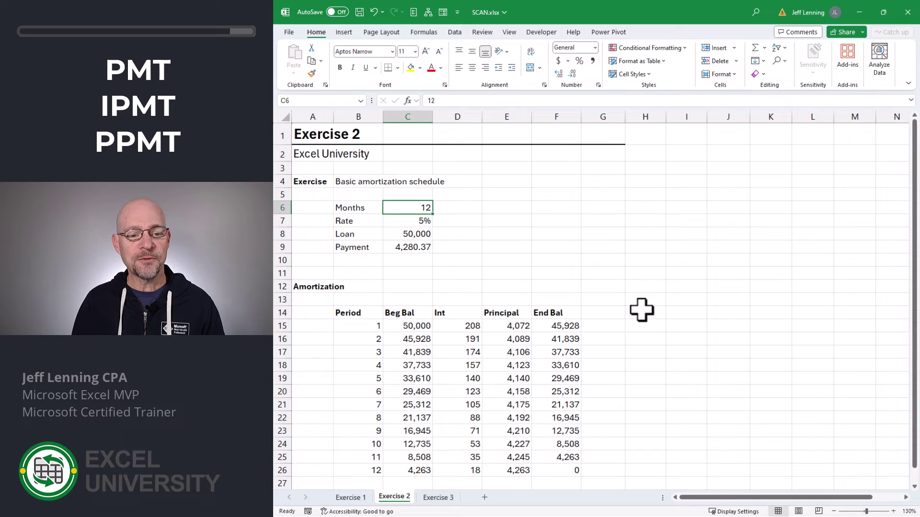
Test the schedule in C6 with loan terms of 6, 12 and 360 months.
text(6)
key(Return)
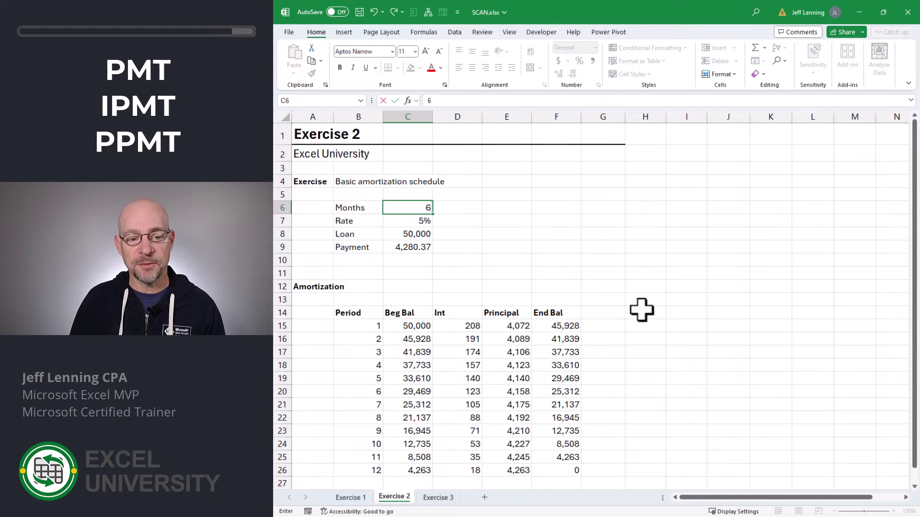
key(Up)
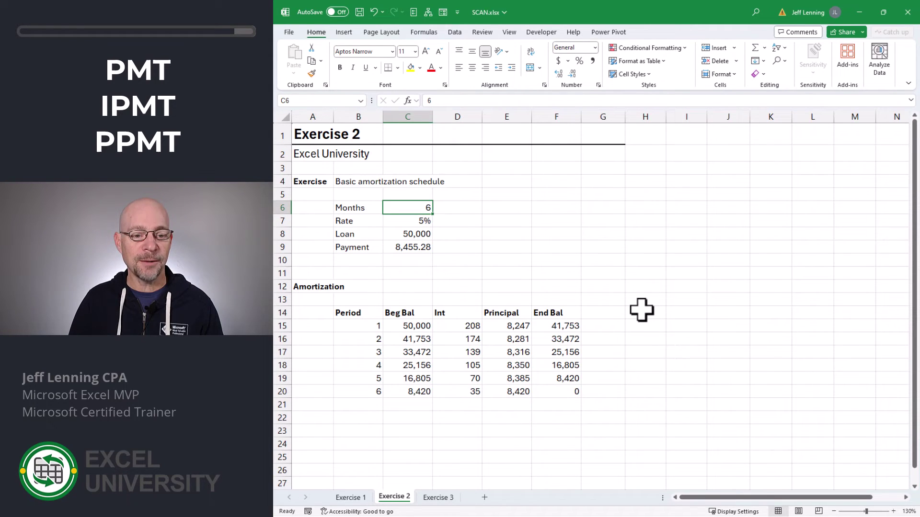
text(12)
key(Return)
key(Up)
text(36)
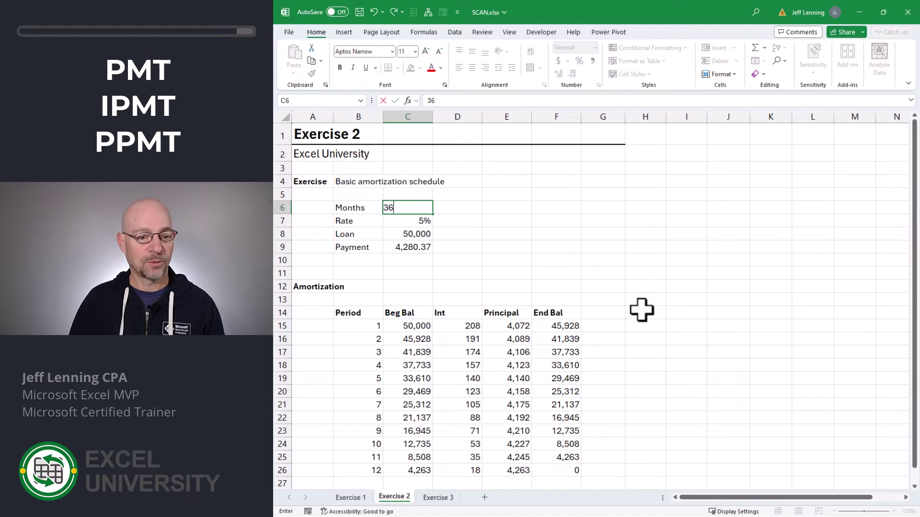
text(0)
key(Return)
Try 240 and 120 months, then settle the loan term at 12 months.
key(Up)
text(240)
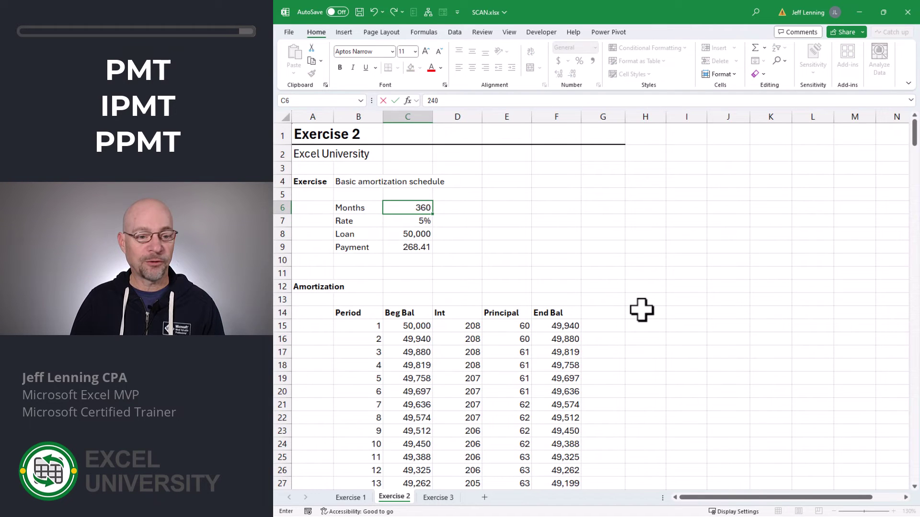
key(Return)
key(Up)
text(120)
key(Return)
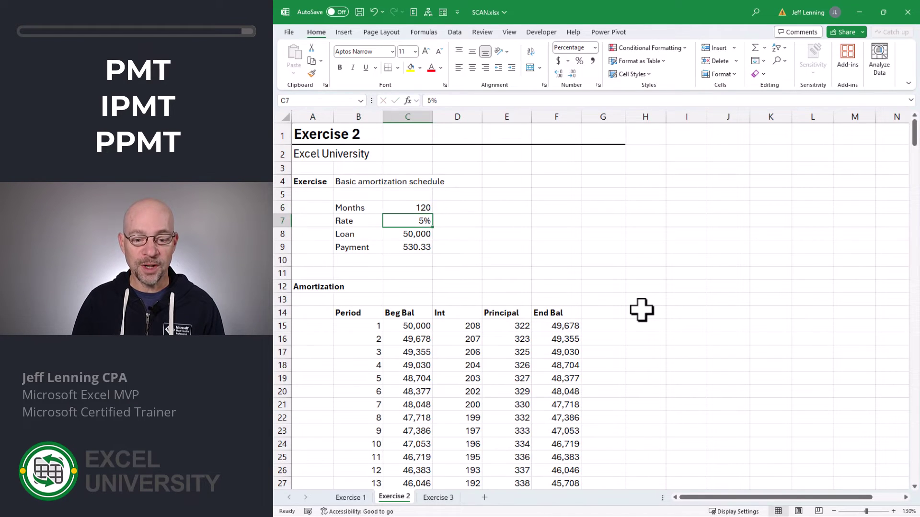
key(Up)
text(12)
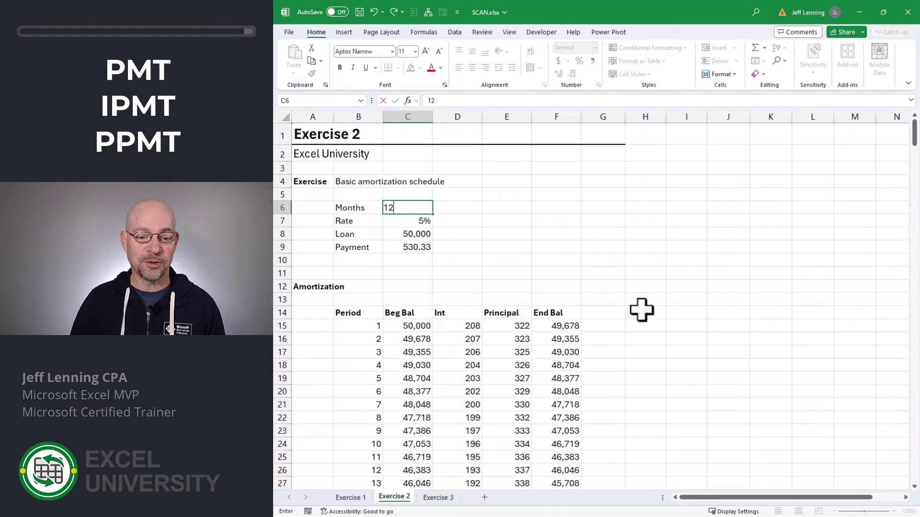
key(Return)
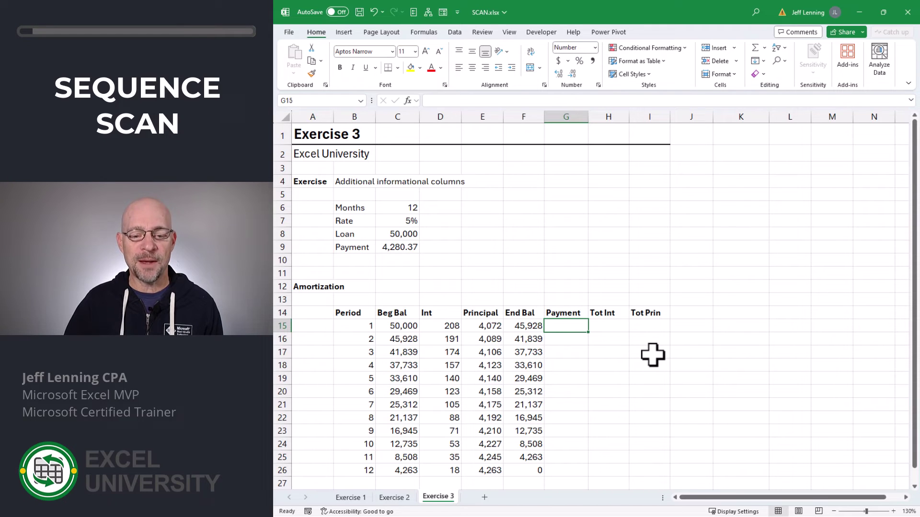
Enter =SEQUENCE(C6,,C9,0) in G15 to repeat the 4,280 payment for all 12 periods.
text(=)
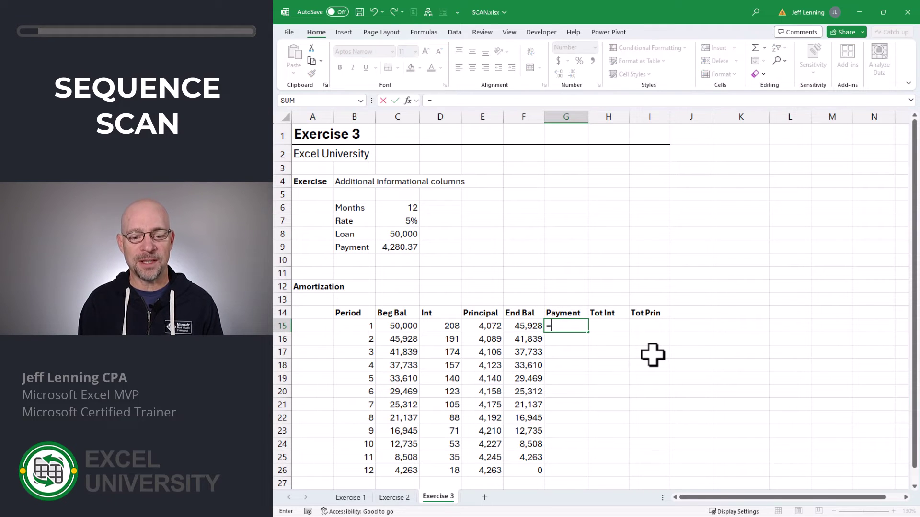
text(seq)
key(Tab)
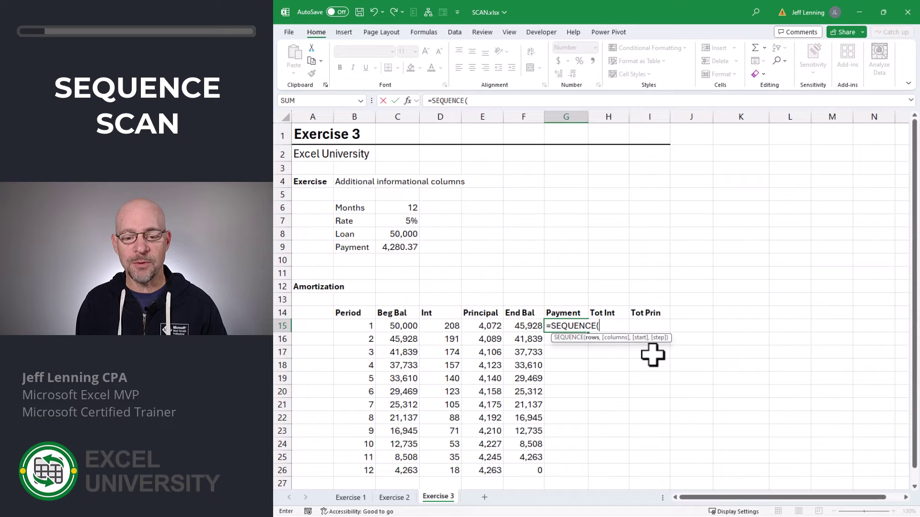
key(Up)
key(Up)
key(Up)
key(Up)
key(Up)
key(Up)
key(Up)
key(Up)
key(Up)
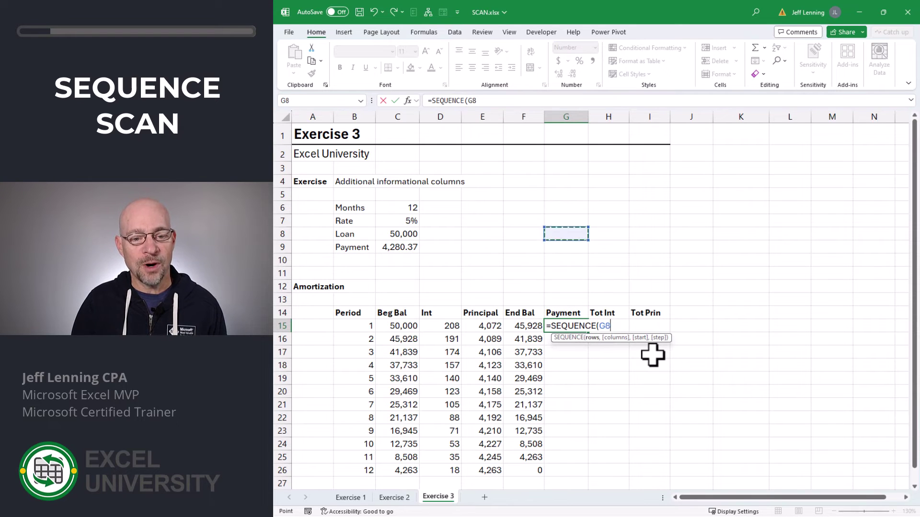
key(Left)
key(Left)
key(Left)
key(Left)
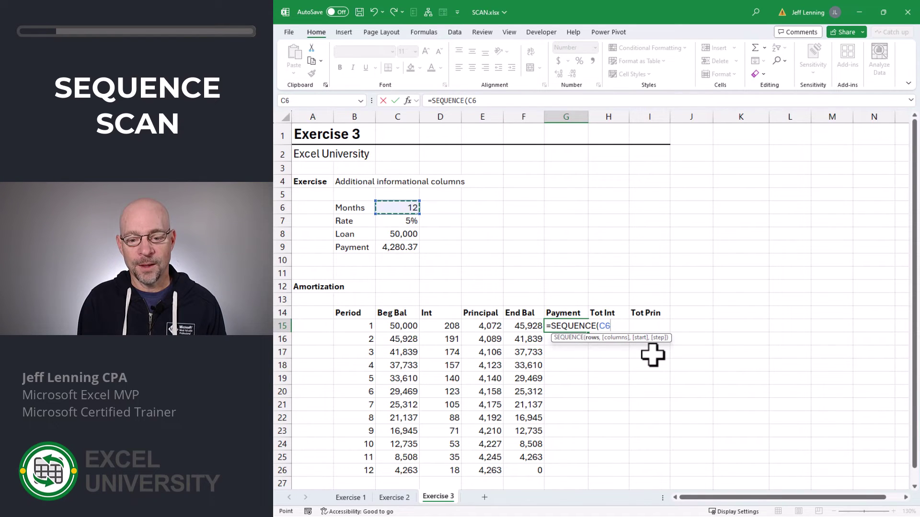
text(,)
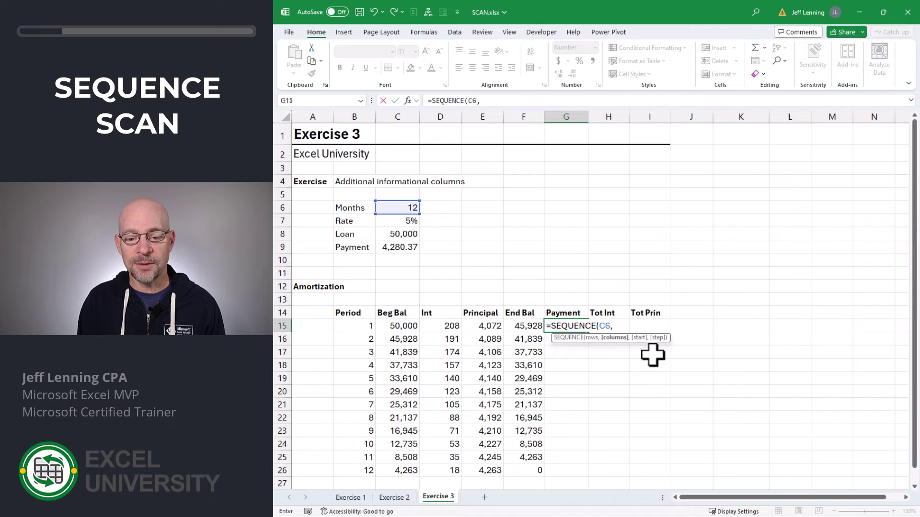
text(,)
key(Up)
key(Up)
key(Up)
key(Up)
key(Up)
key(Up)
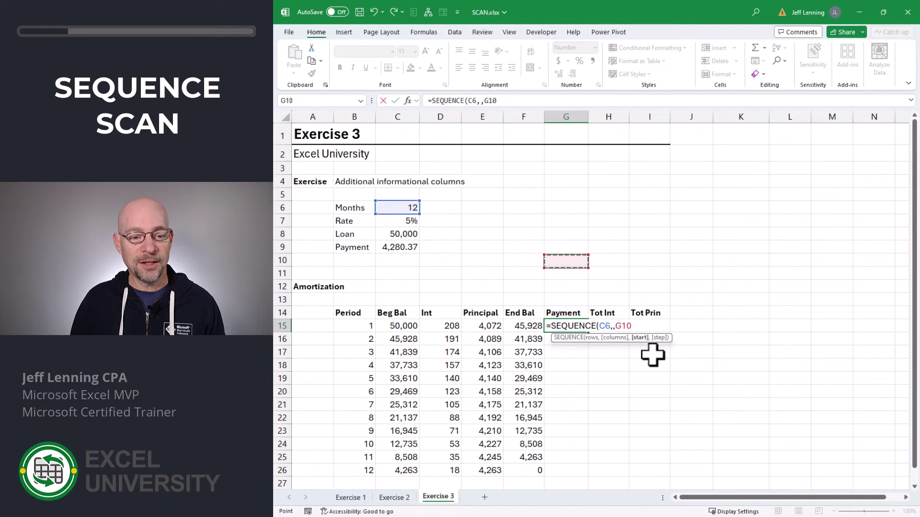
key(Left)
key(Left)
key(Left)
key(Left)
text(,0)
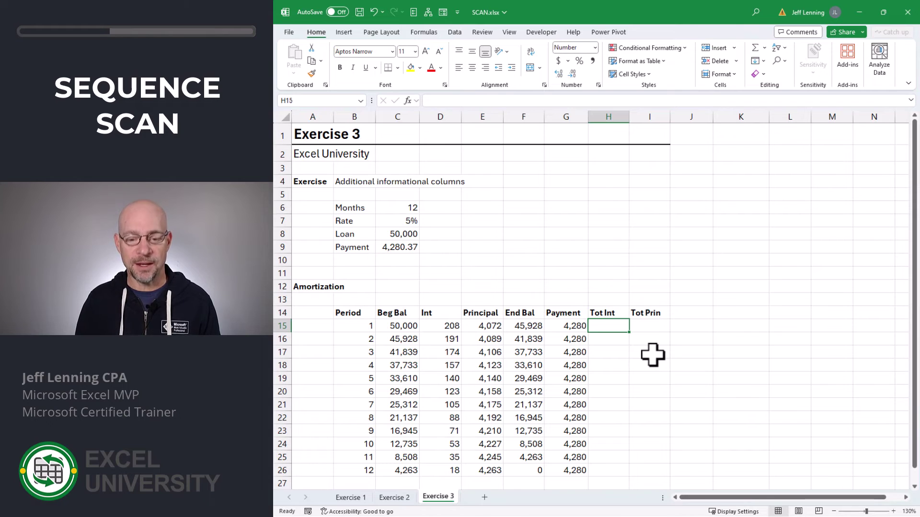
Enter =SCAN(0,D15#,SUM) in H15 so interest accumulates from 208 to 1,364.
text(=sc)
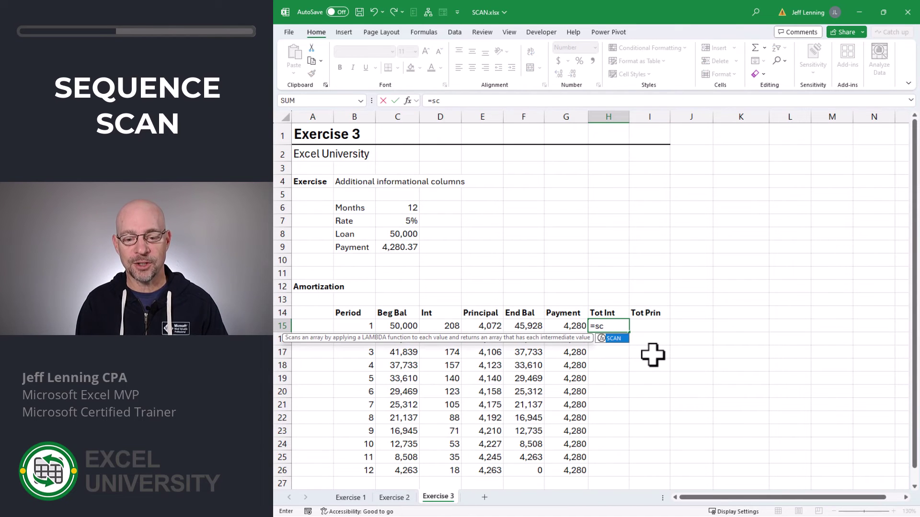
key(Tab)
text(0,)
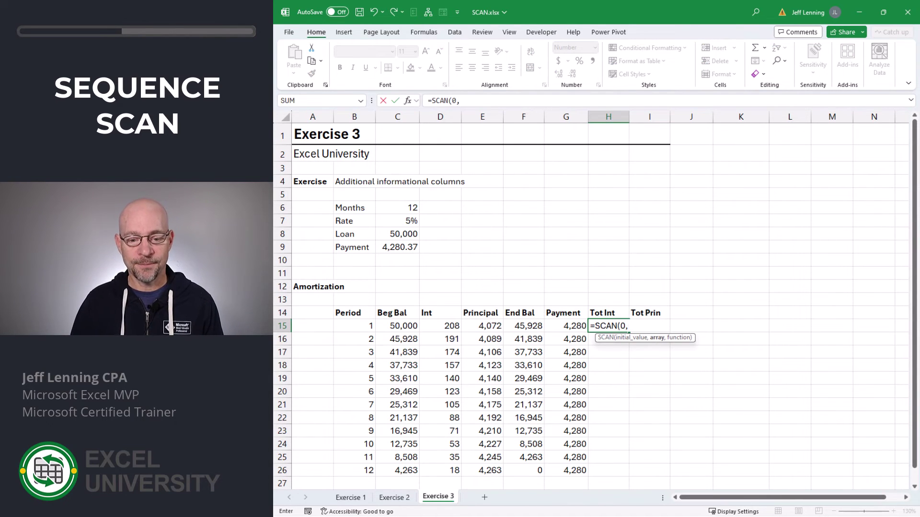
key(Left)
key(Left)
key(Left)
key(Left)
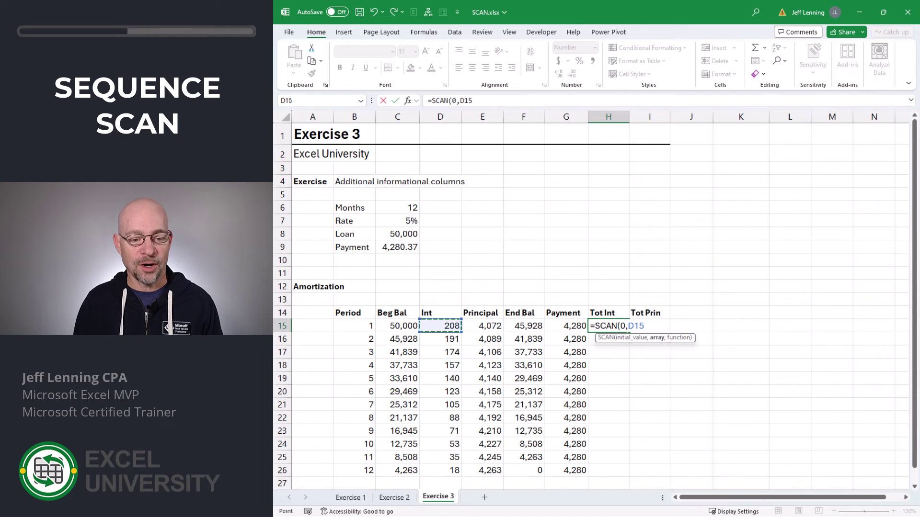
text(#)
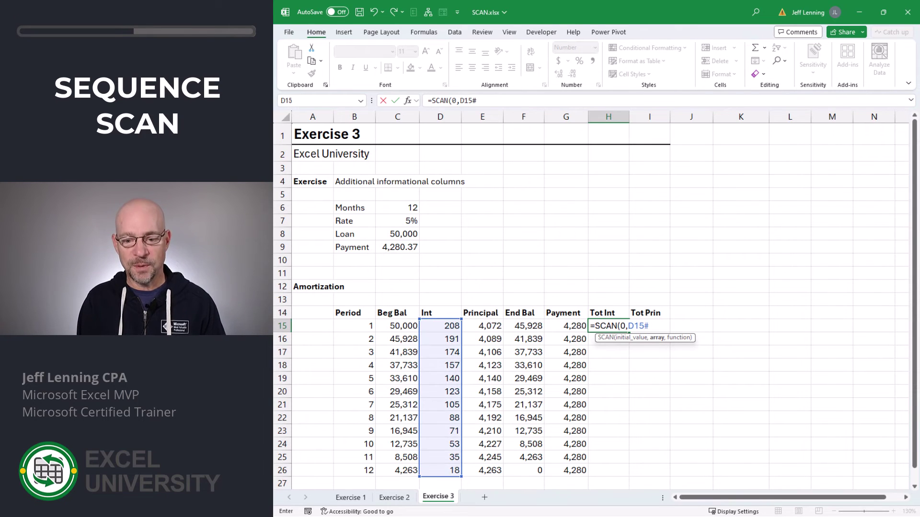
text(,sum)
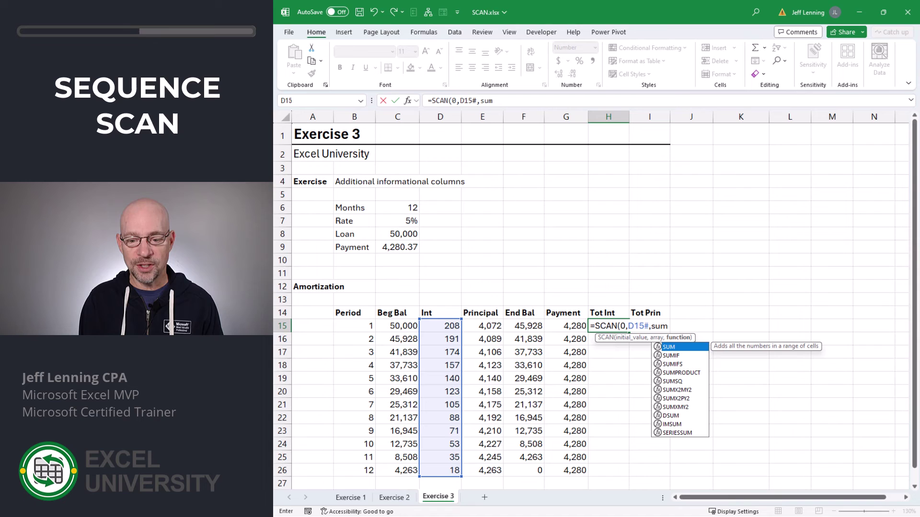
text())
key(Return)
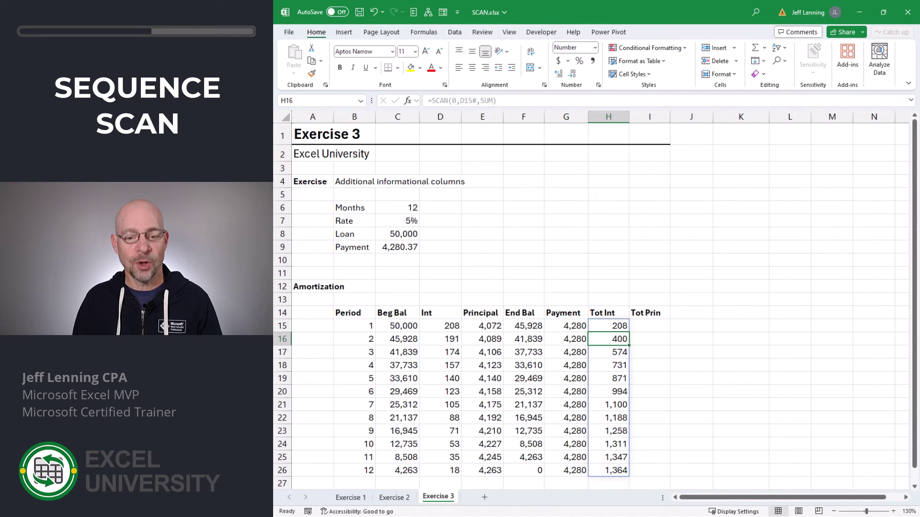
Enter =SCAN(0,E15#,SUM) in I15 so principal accumulates from 4,072 to 50,000.
click(650, 325)
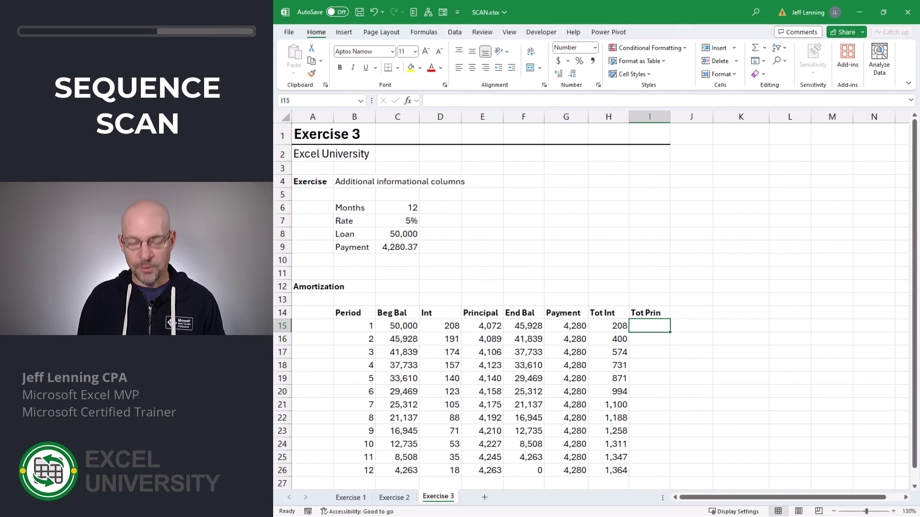
text(=)
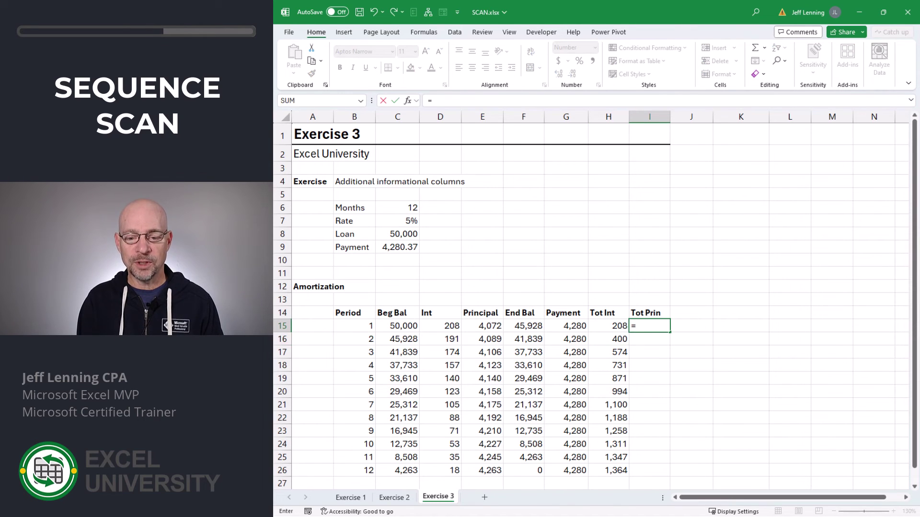
text(SCAN()
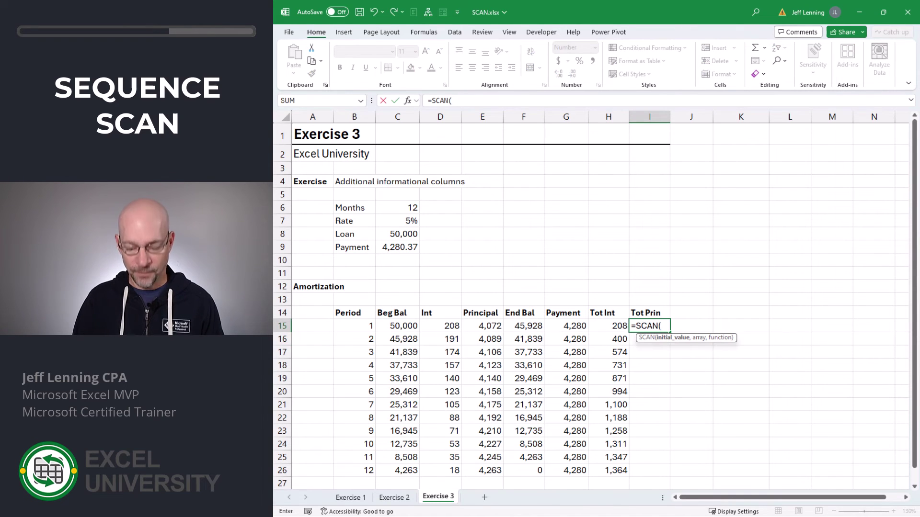
text(0,)
key(Left)
key(Left)
key(Left)
key(Left)
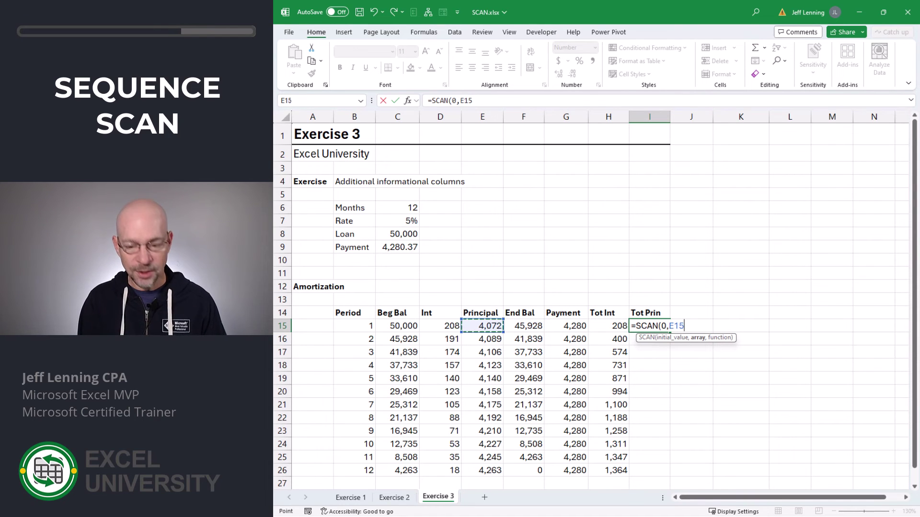
text(#,sum)
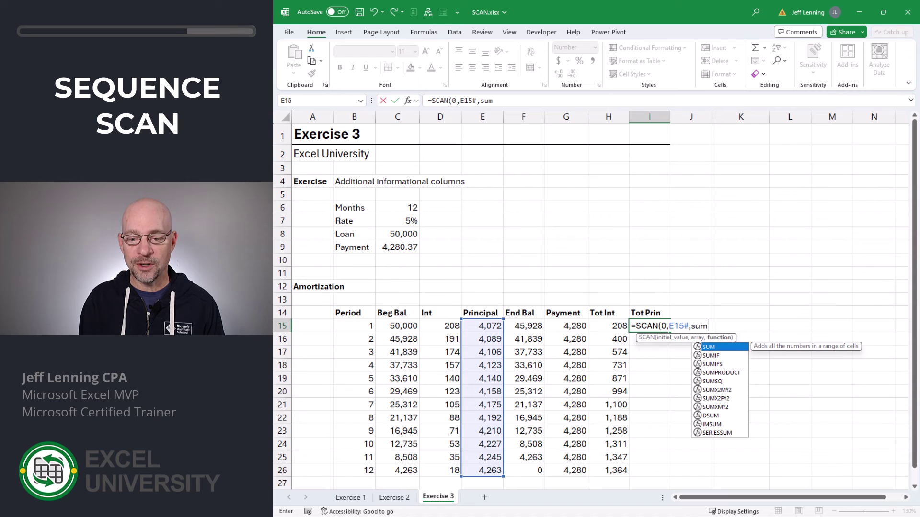
text())
key(Return)
key(Up)
key(Up)
key(Up)
key(Up)
key(Up)
key(Up)
key(Up)
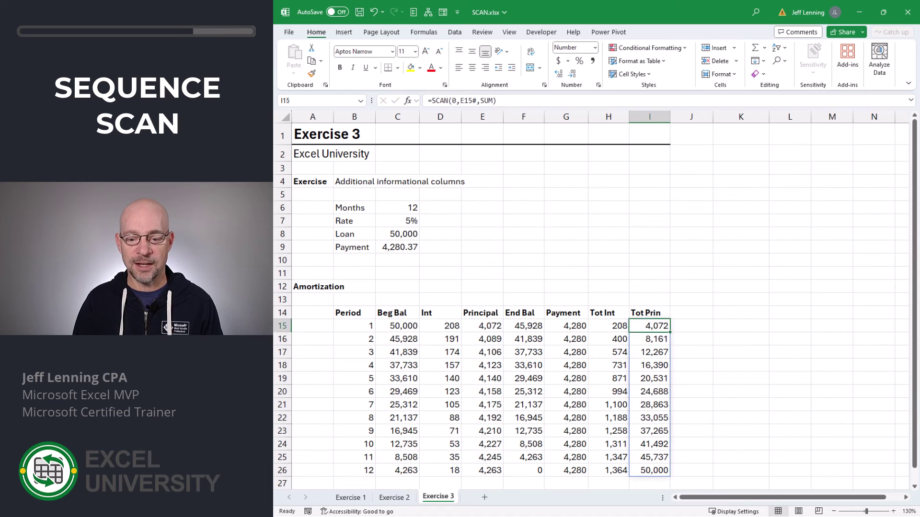
key(Up)
key(Up)
key(Up)
key(Left)
key(Left)
key(Left)
key(Left)
key(Left)
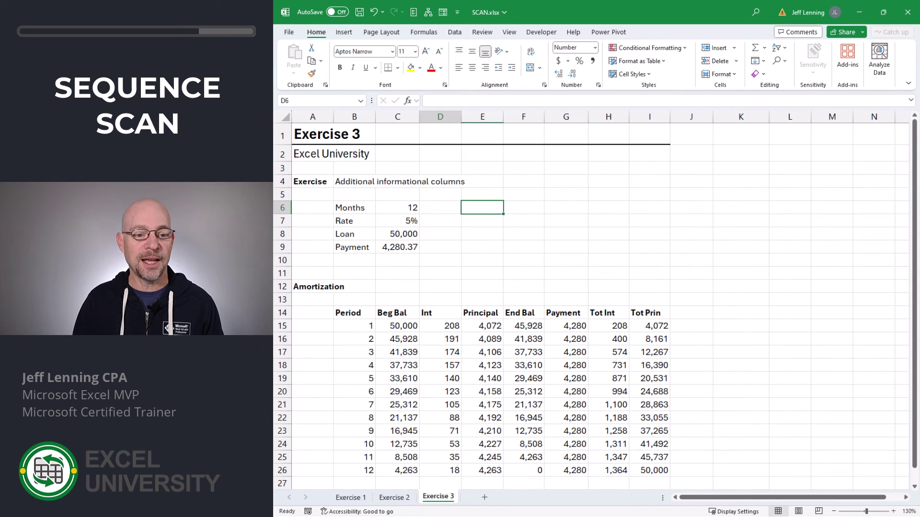
key(Left)
text(6)
key(Return)
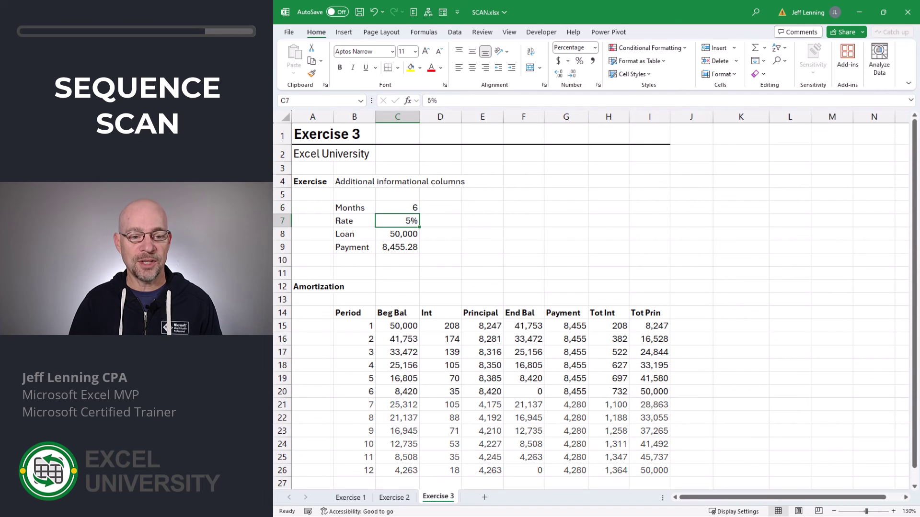
key(Up)
text(10)
key(Return)
key(Up)
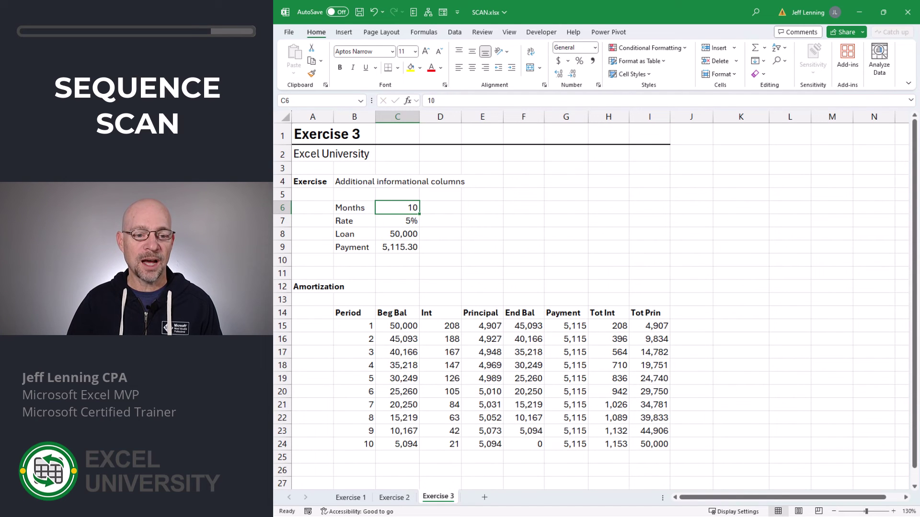
text(360)
key(Return)
key(Up)
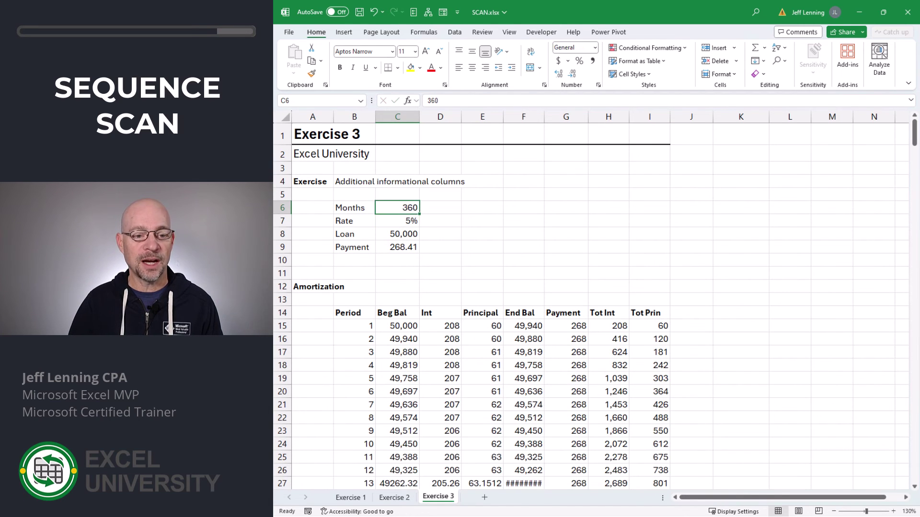
text(1)
key(Escape)
text(120)
key(Return)
key(Up)
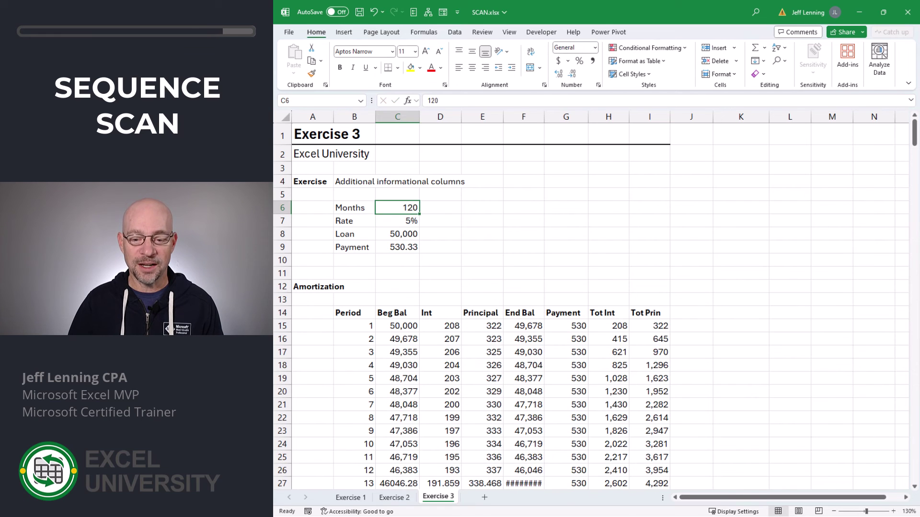
text(12)
key(Return)
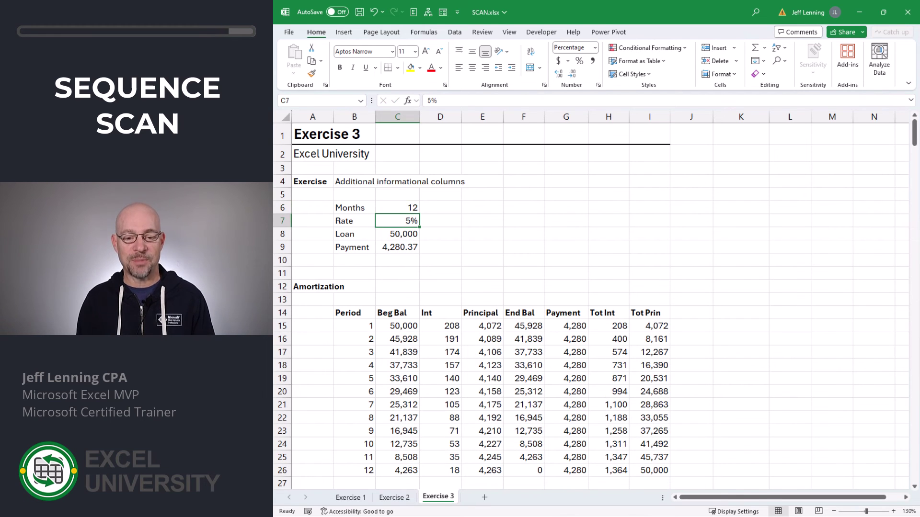